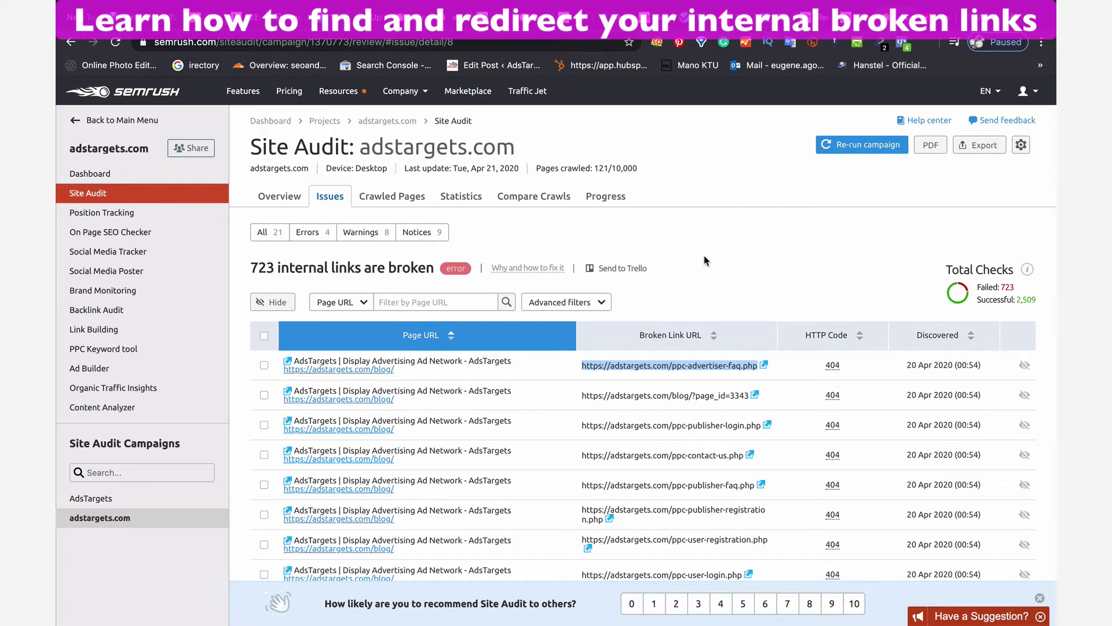
Scroll up and down the SEMrush Site Audit broken-links table to review the reported URLs.
scroll(705, 260, down, 5)
scroll(704, 261, up, 4)
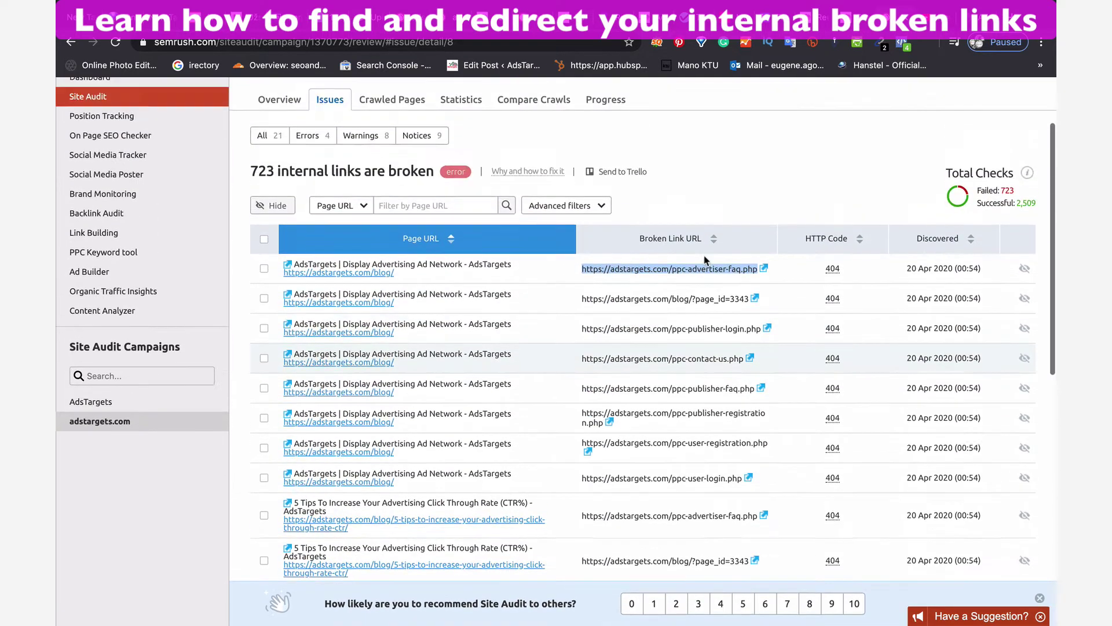
scroll(704, 260, up, 1)
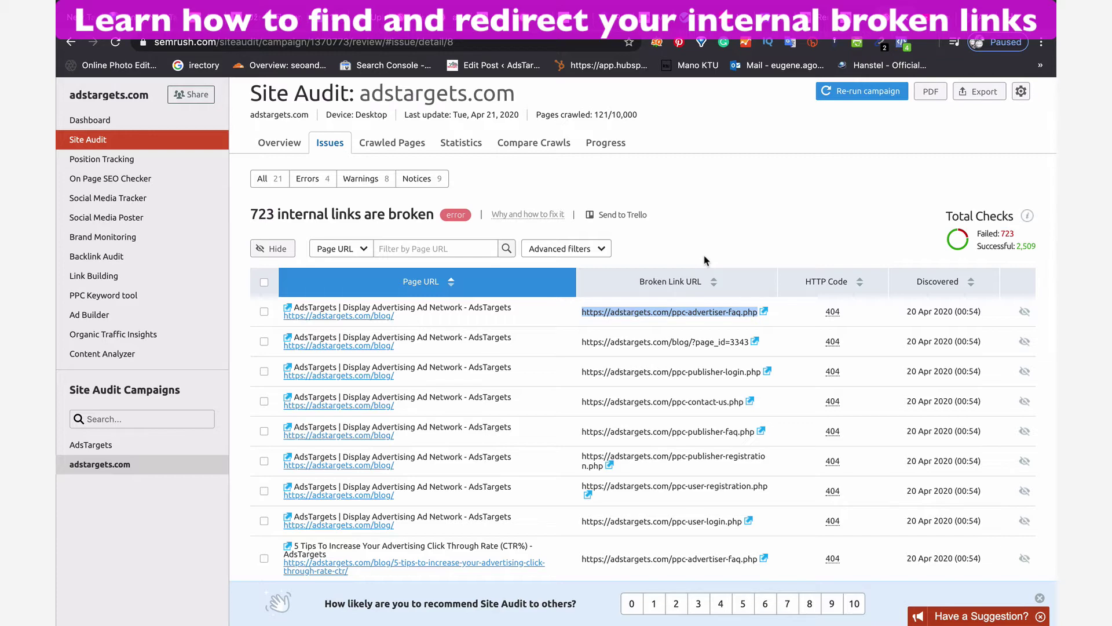
scroll(704, 260, down, 1)
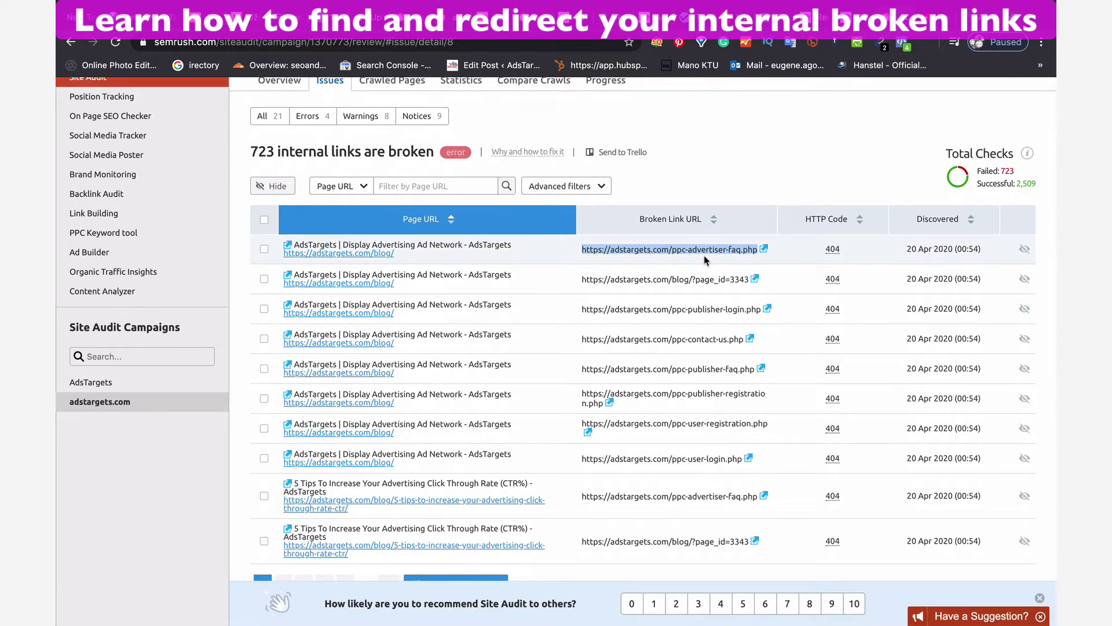
scroll(704, 260, down, 2)
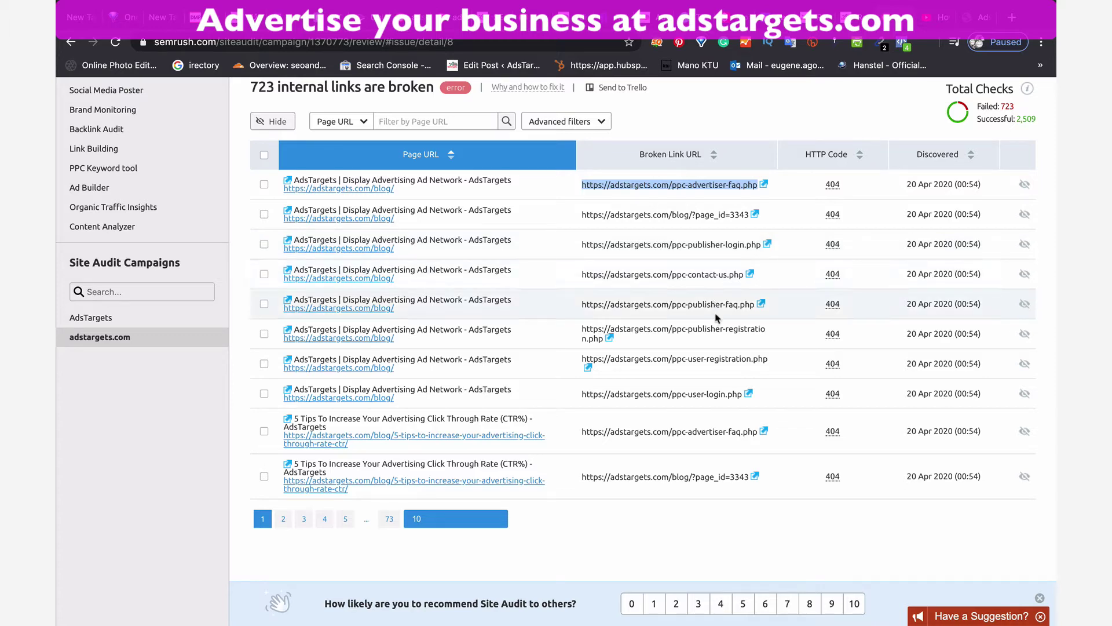
scroll(717, 317, up, 5)
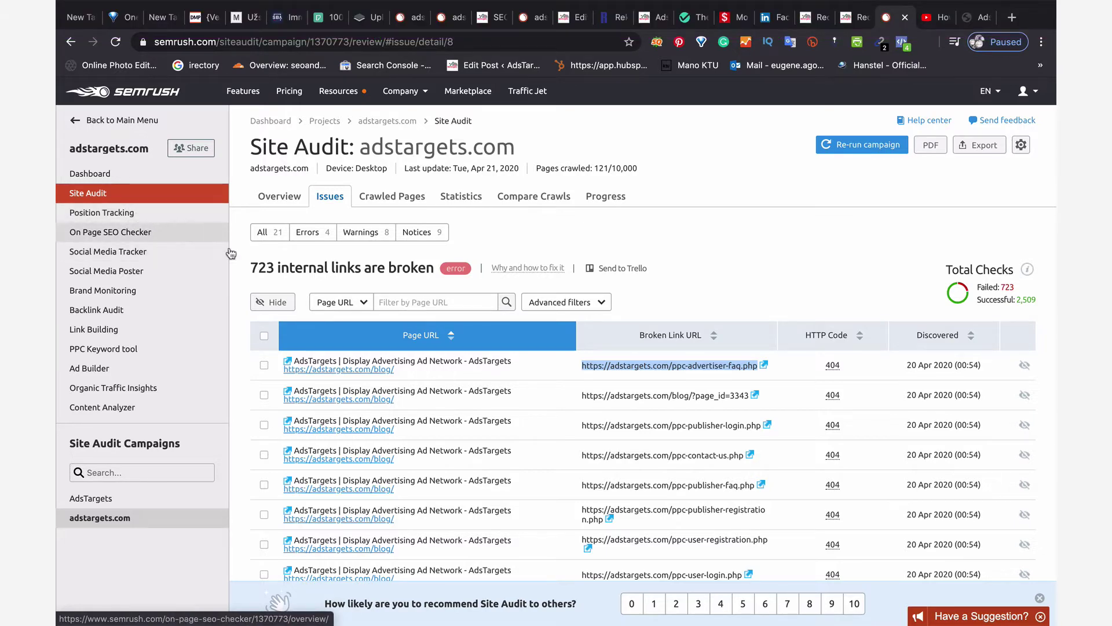
scroll(407, 453, down, 3)
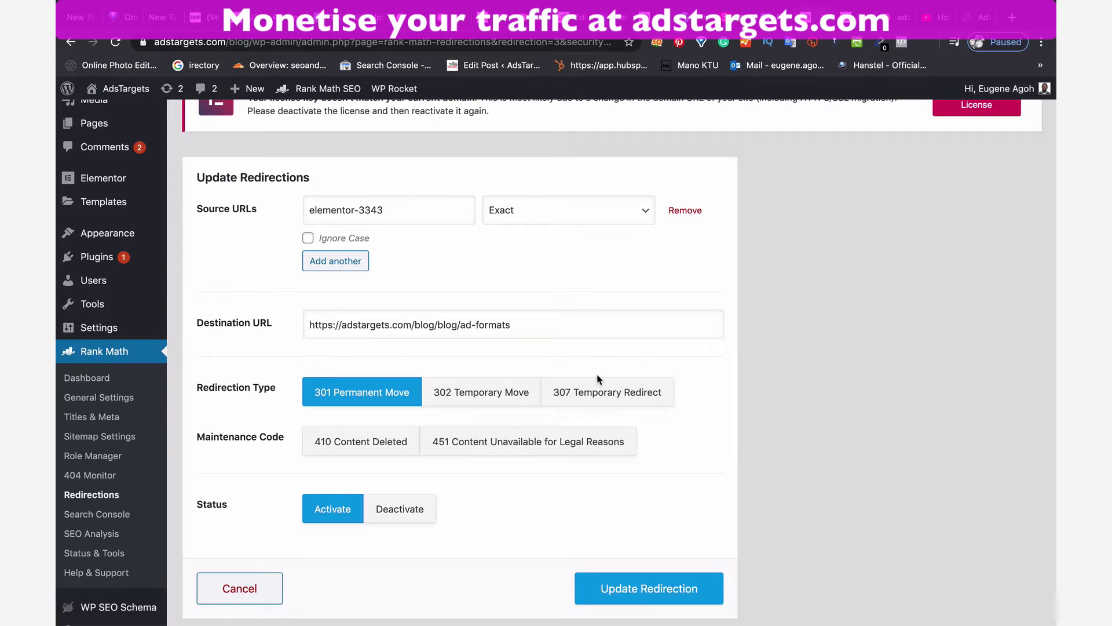
Return from the Rank Math Redirections page to the SEMrush report of 723 broken internal links.
scroll(598, 379, up, 2)
scroll(596, 311, down, 3)
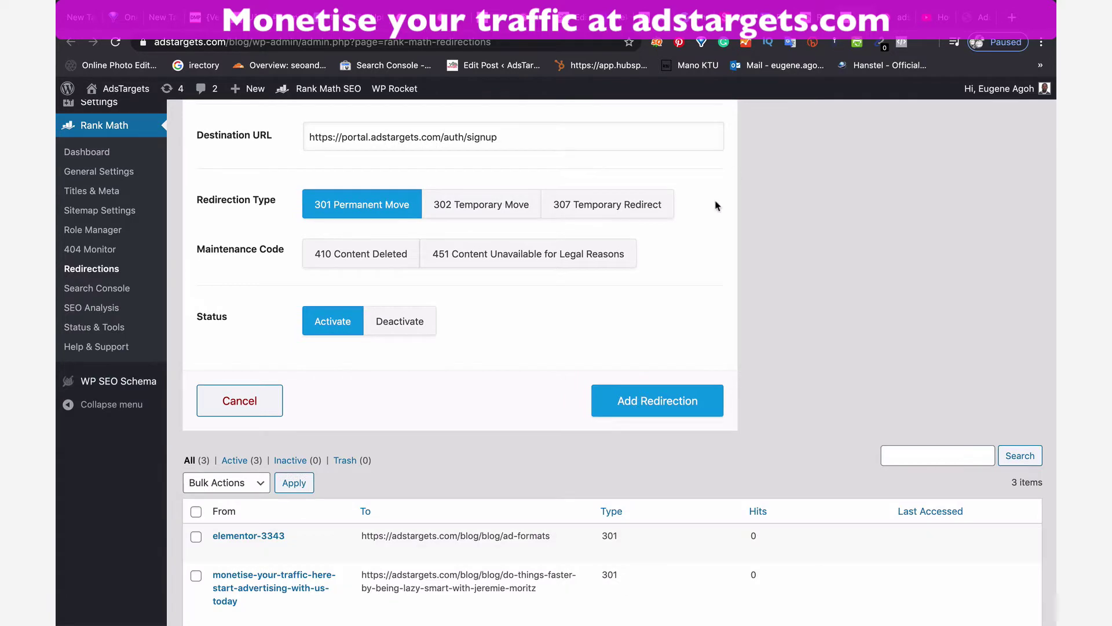
click(898, 18)
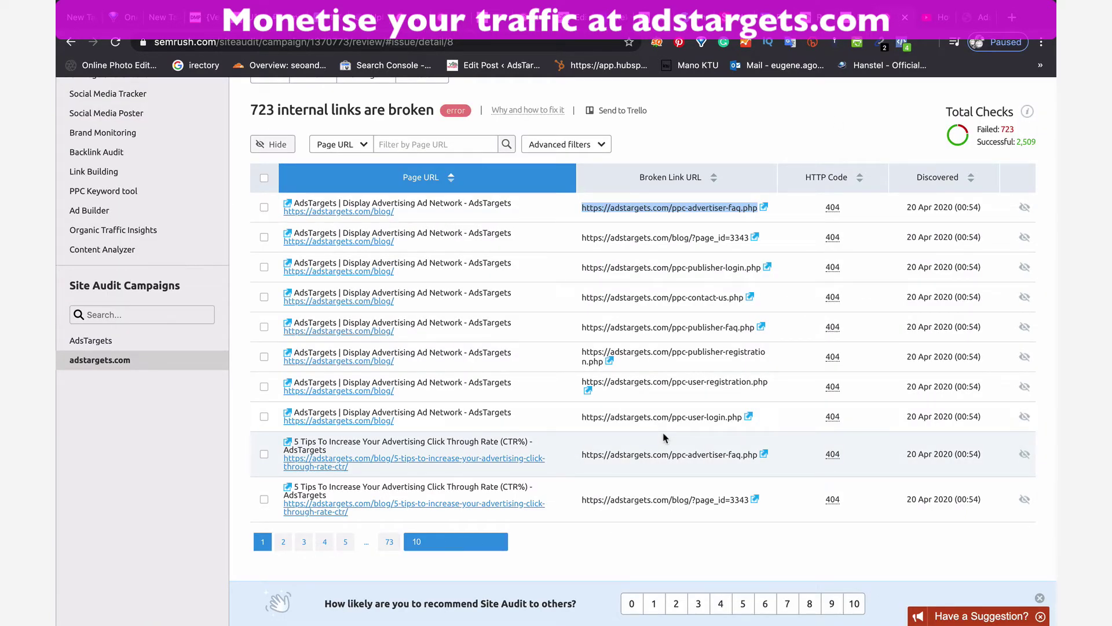
Scroll through the remaining rows of the SEMrush broken-links table.
scroll(665, 438, up, 2)
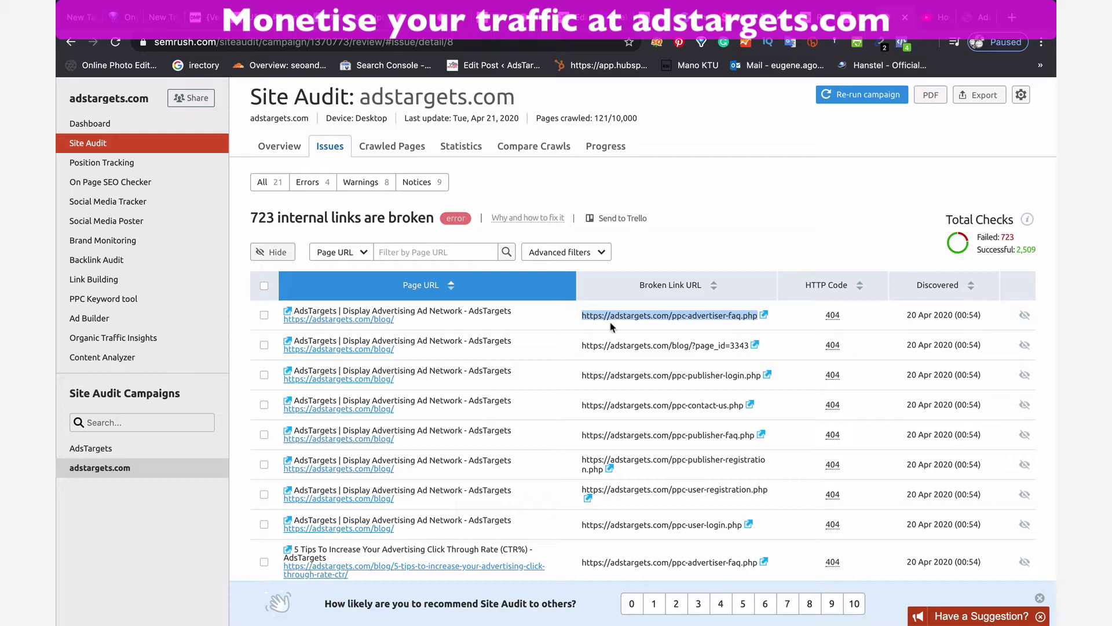
scroll(691, 410, down, 3)
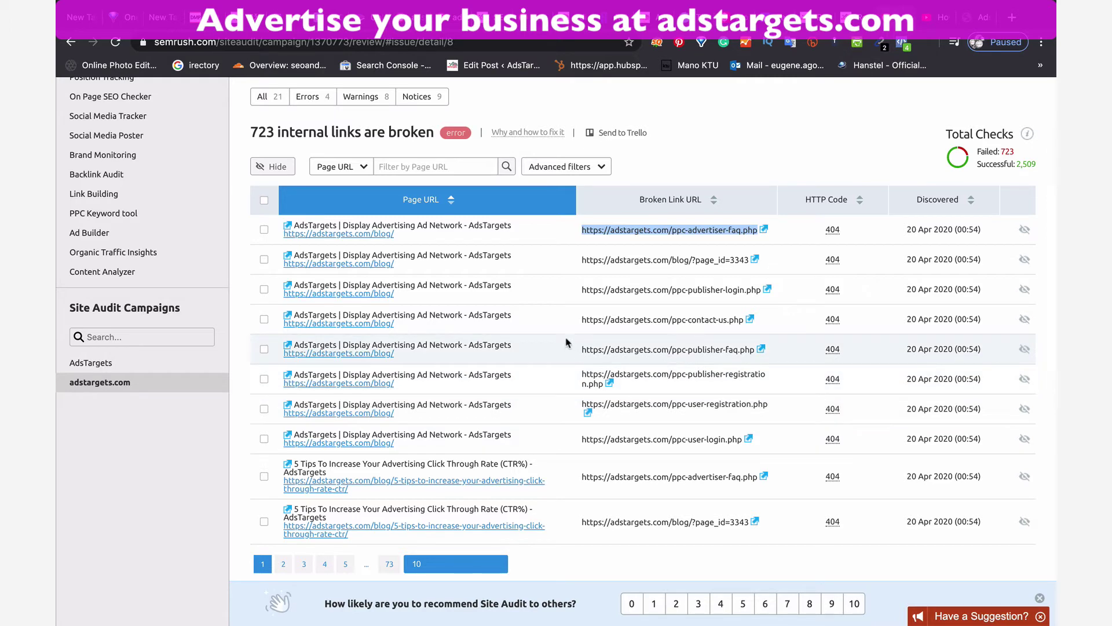
scroll(565, 343, down, 1)
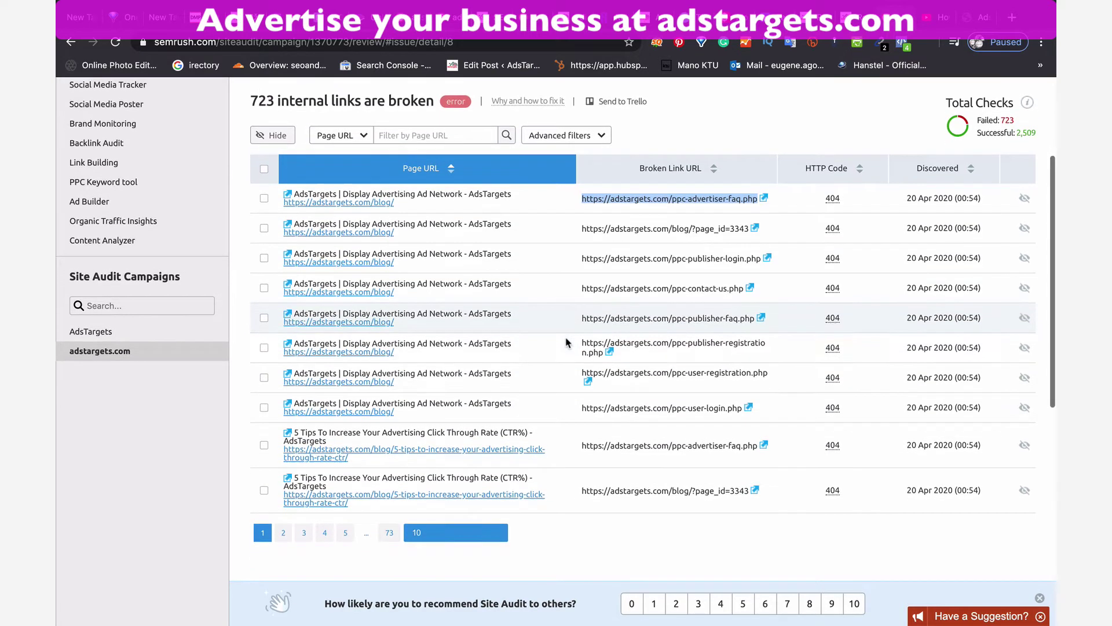
scroll(565, 342, up, 5)
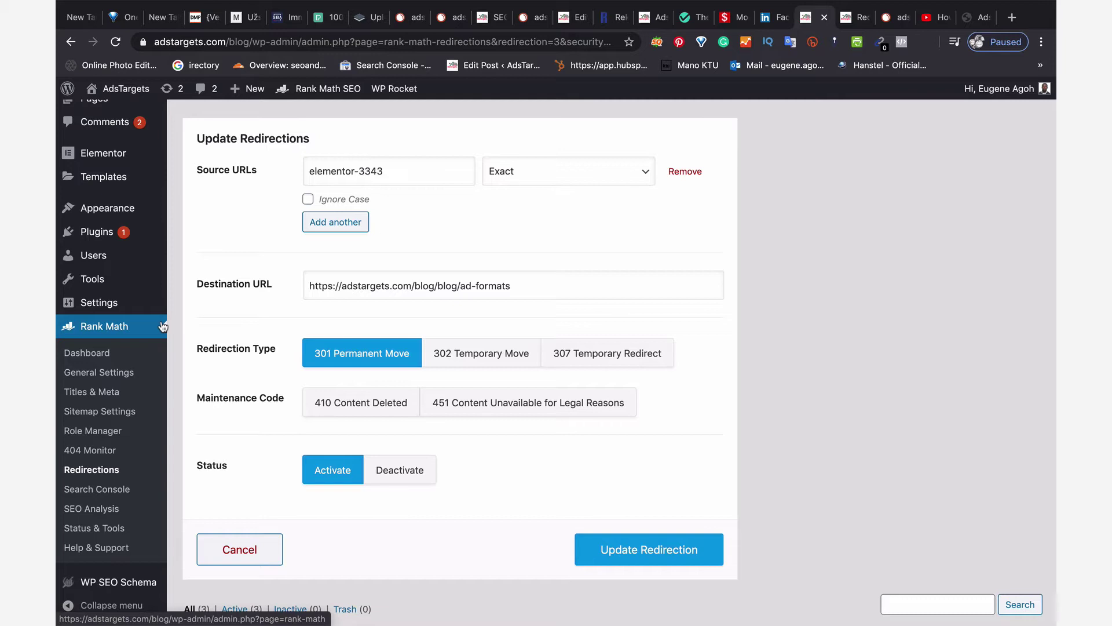
click(445, 276)
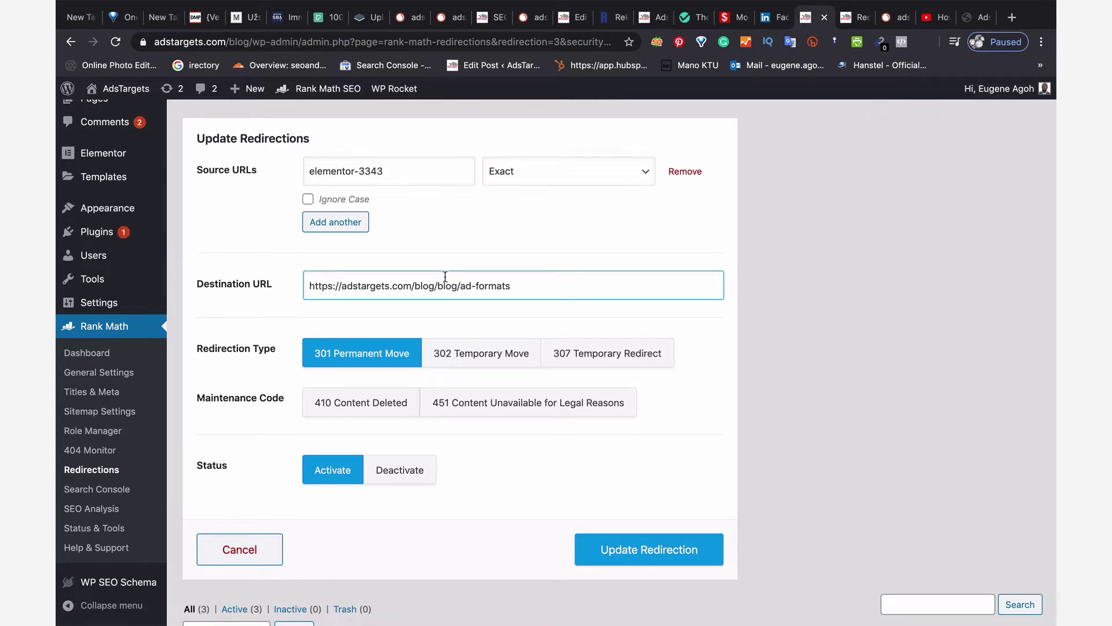
scroll(445, 279, down, 3)
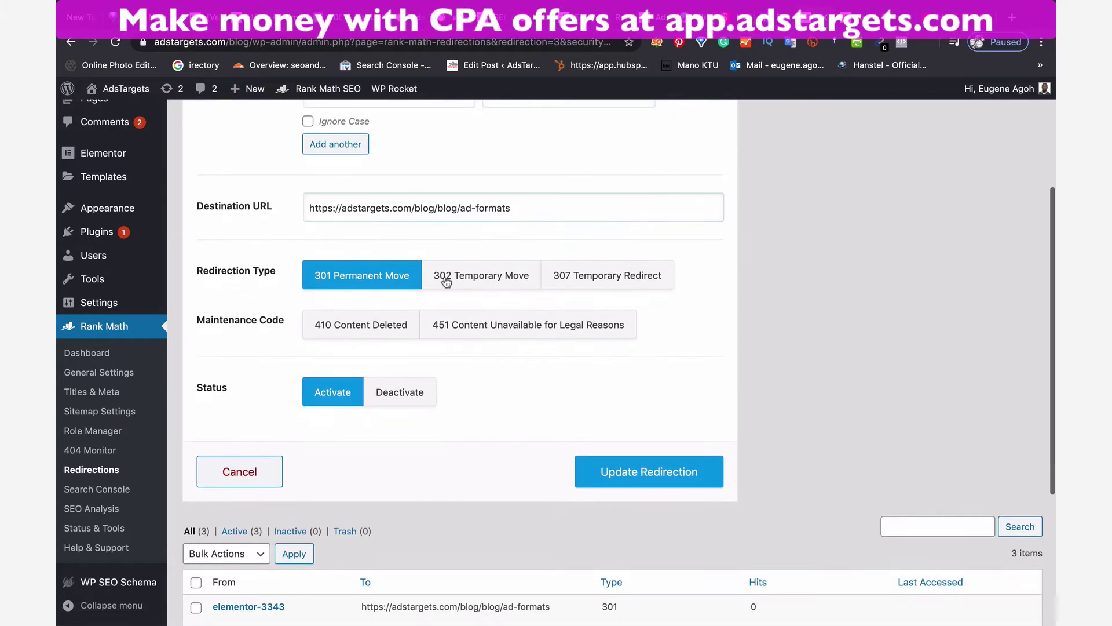
scroll(446, 282, down, 5)
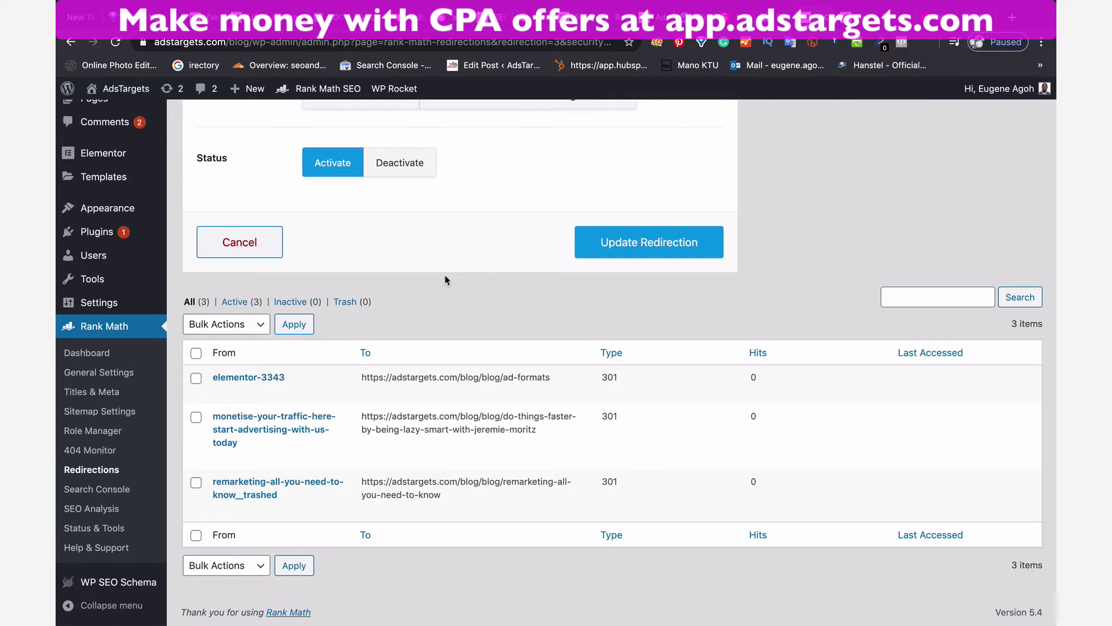
scroll(445, 280, up, 8)
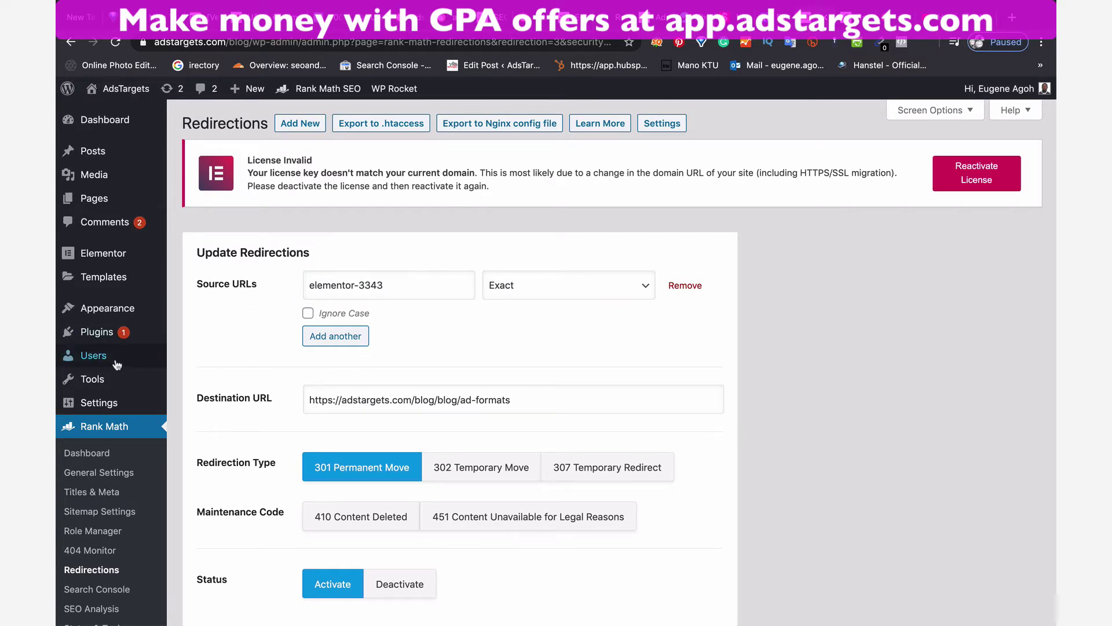
scroll(113, 513, down, 2)
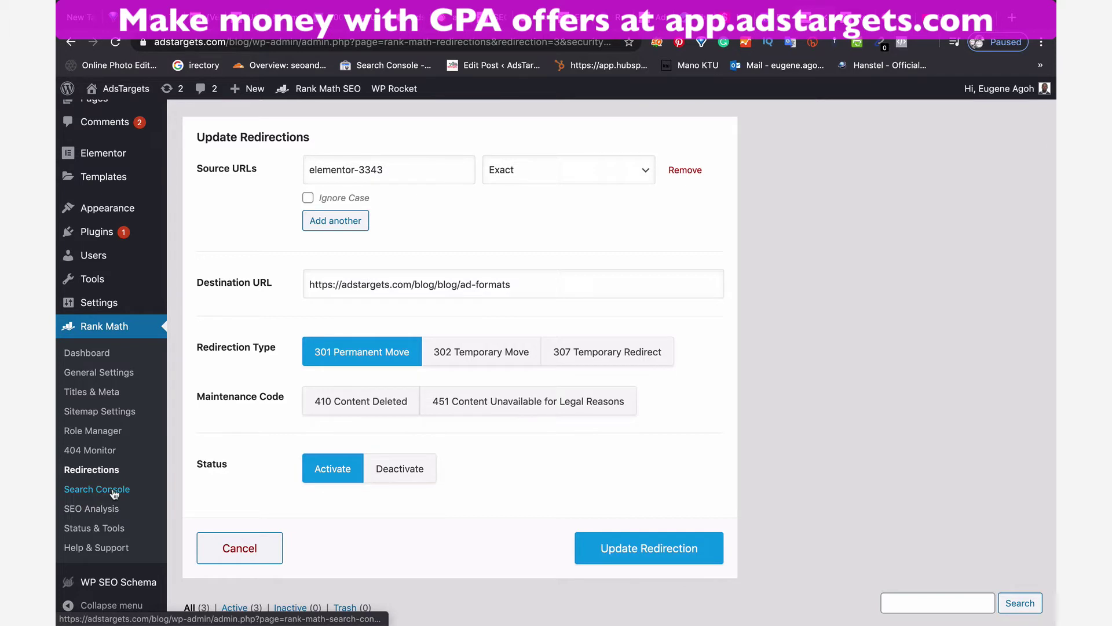
Open Rank Math's 404 Monitor and browse its 71 logged not-found URLs.
click(108, 453)
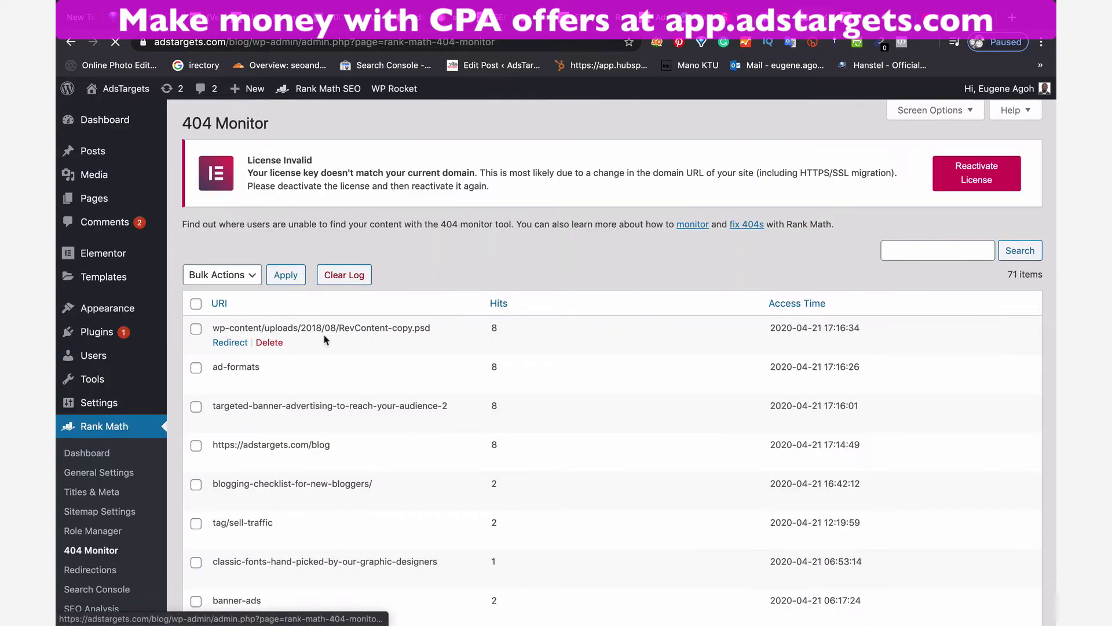
scroll(348, 478, down, 6)
scroll(348, 476, down, 8)
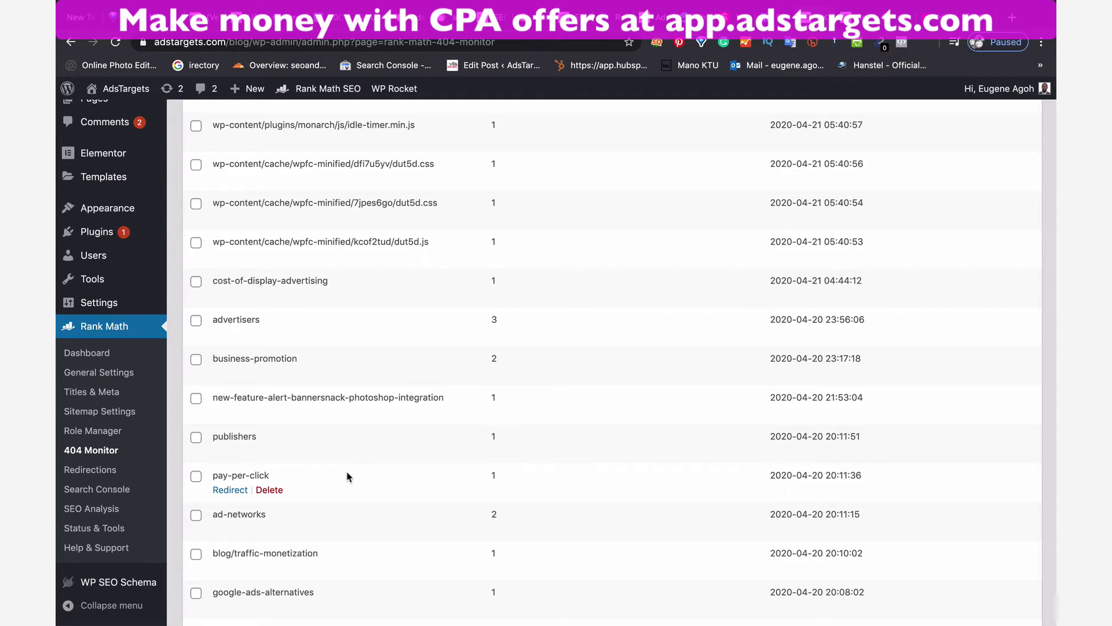
scroll(347, 476, down, 11)
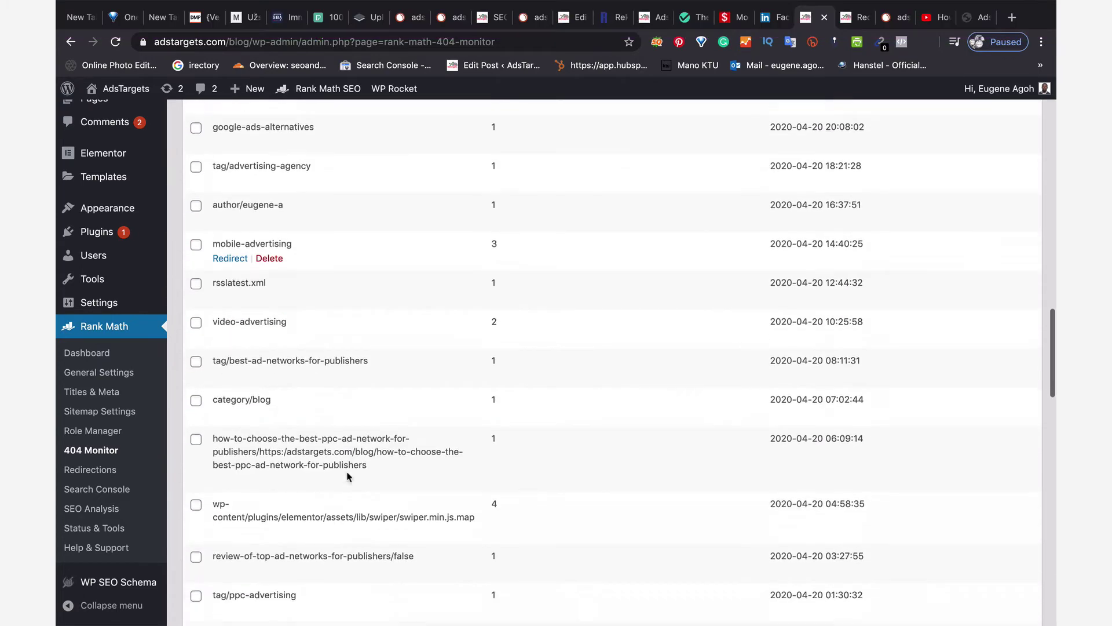
scroll(348, 476, up, 20)
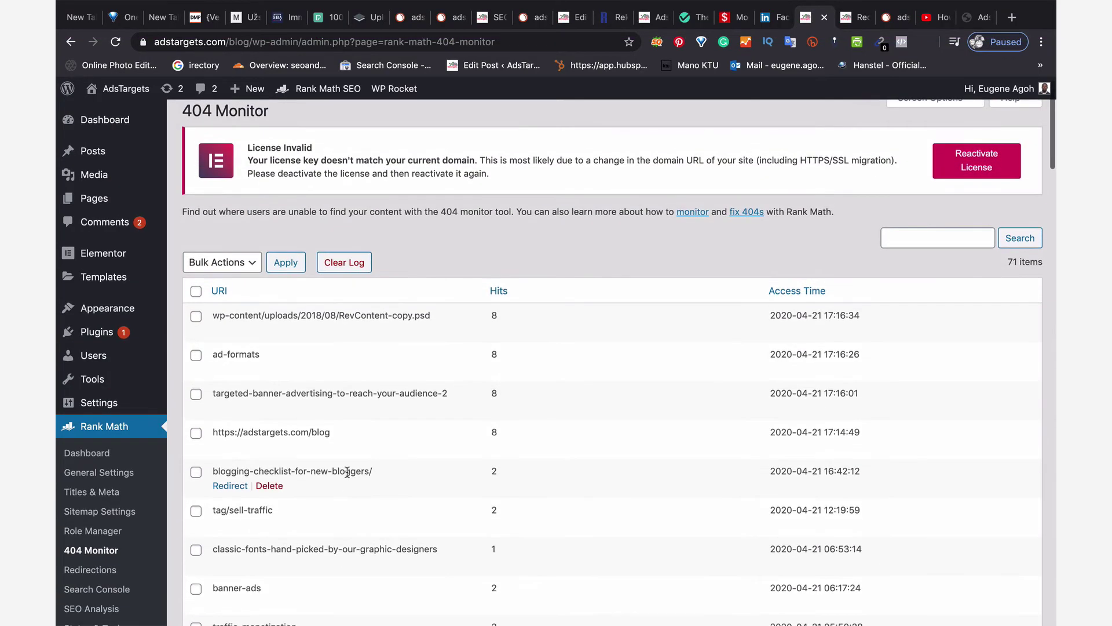
mouse_move(250, 331)
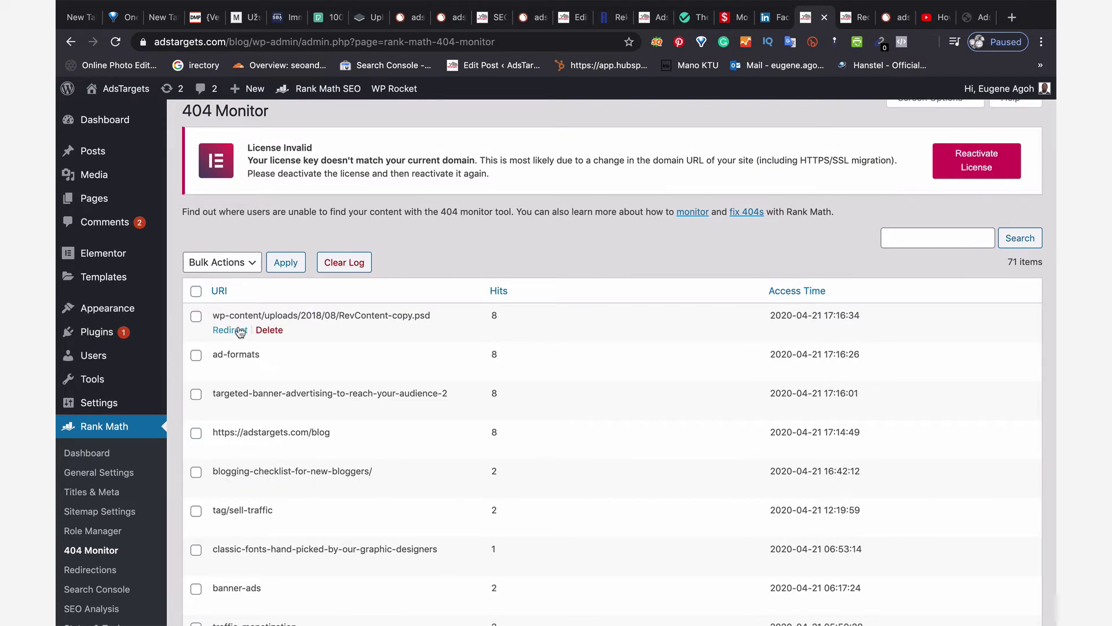
click(241, 330)
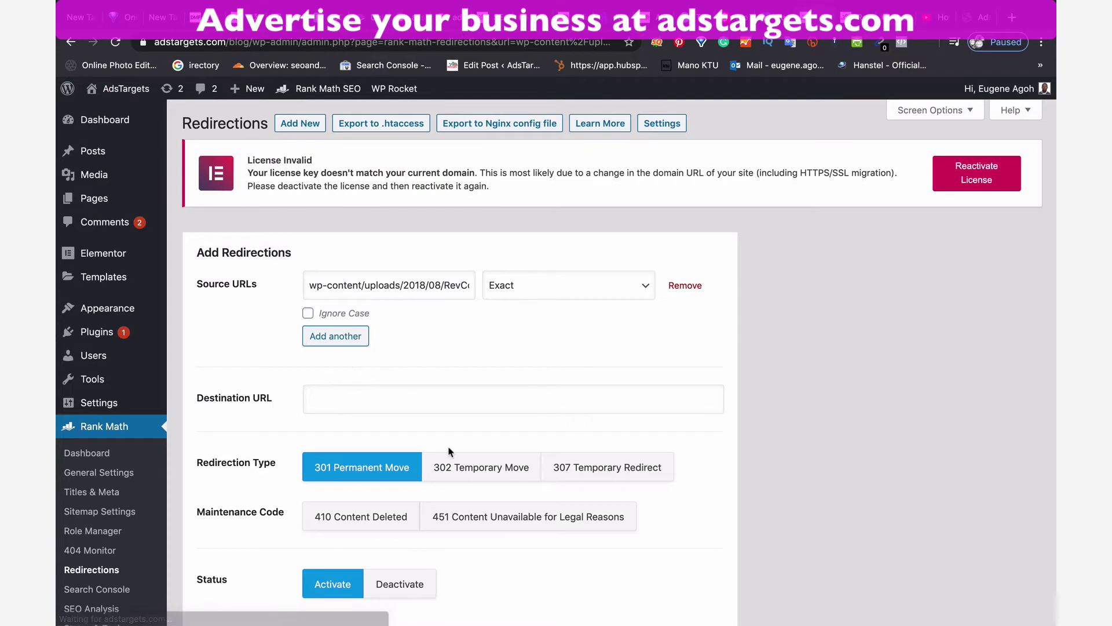
scroll(450, 452, down, 2)
click(423, 243)
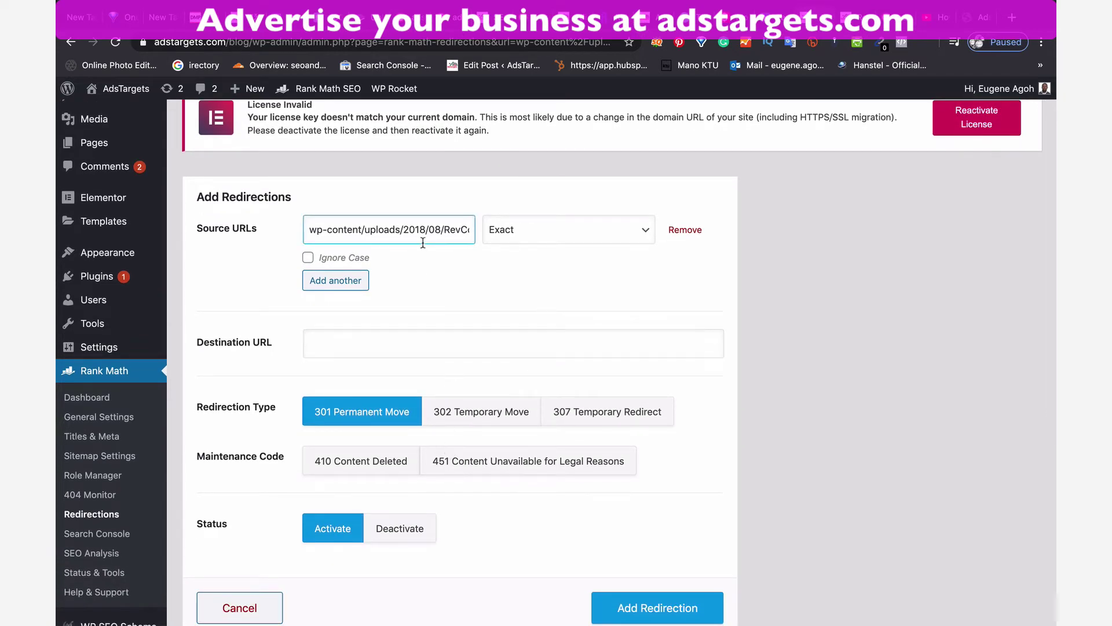
click(432, 347)
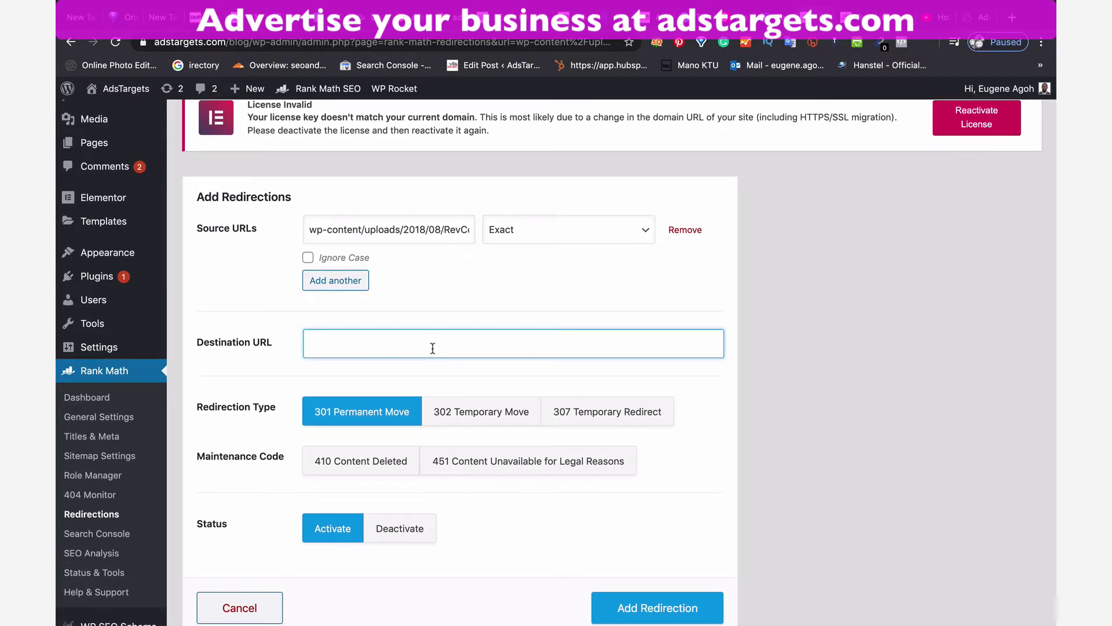
text(https://adstargets.com)
scroll(426, 454, down, 3)
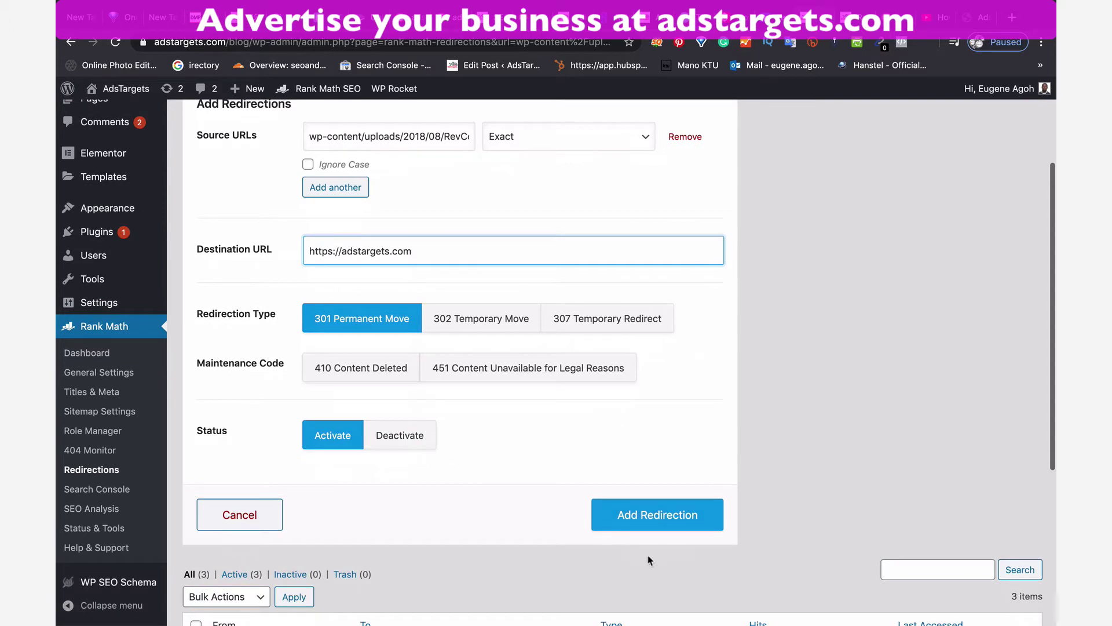
click(664, 527)
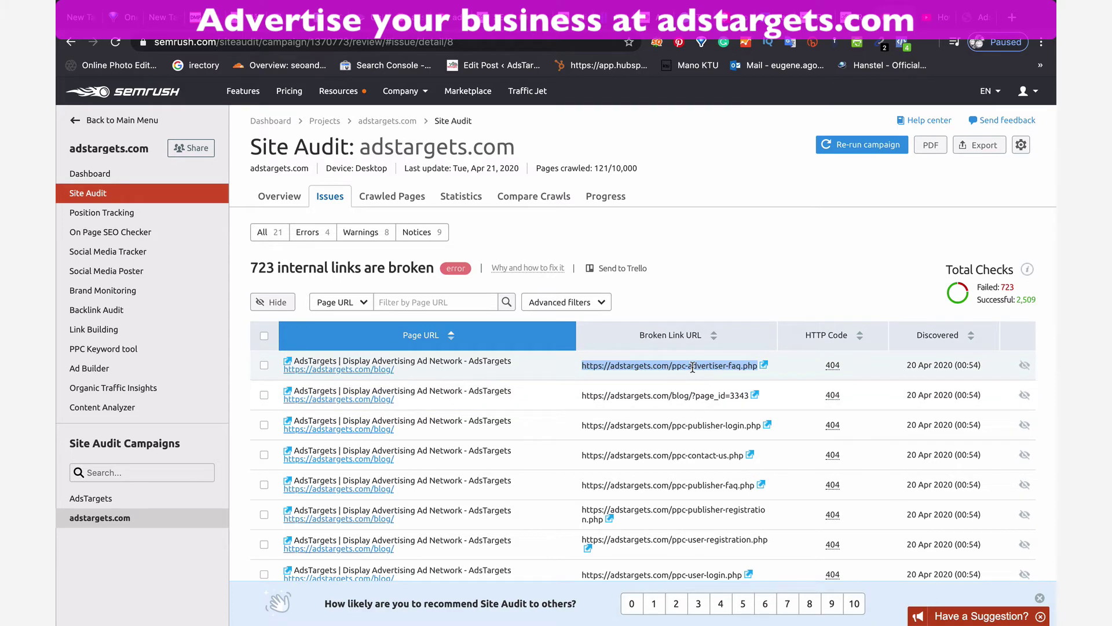
right_click(713, 365)
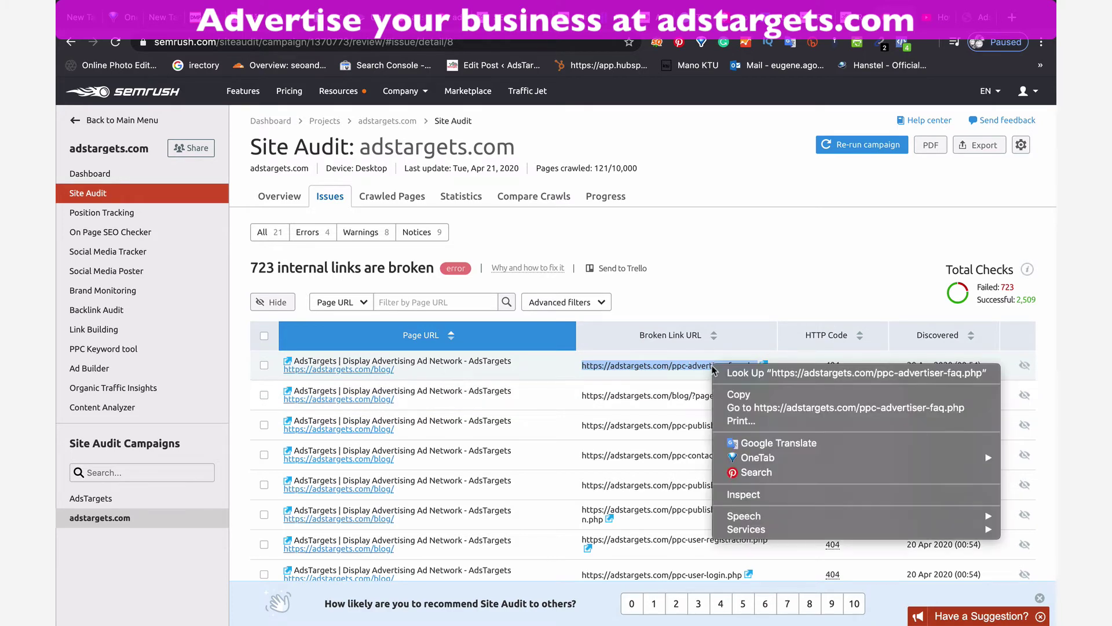
click(743, 394)
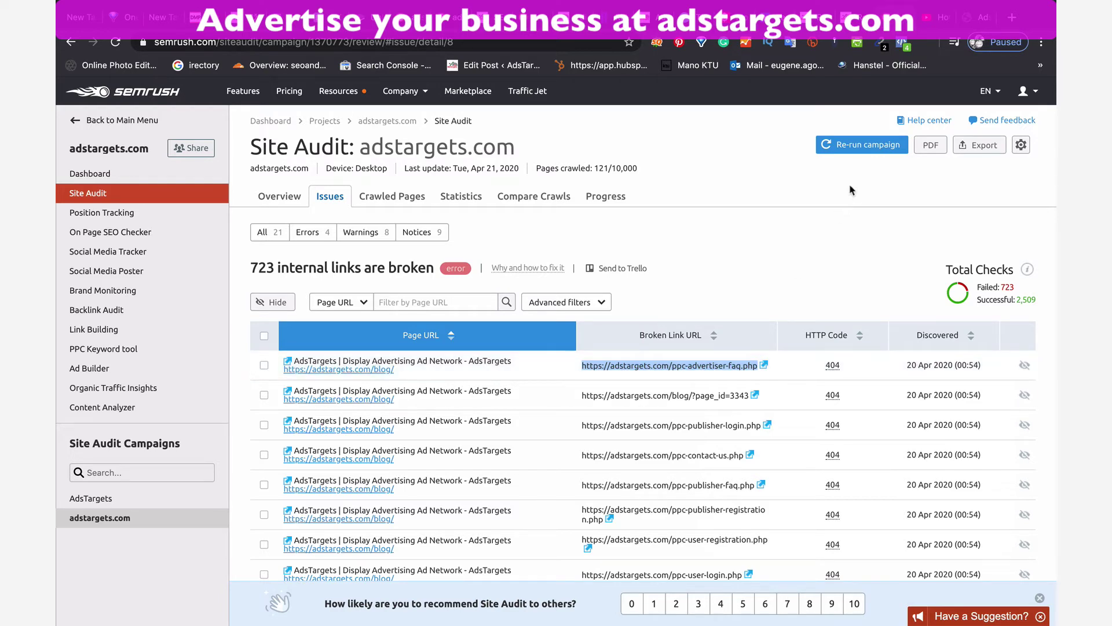
key(ctrl+Tab)
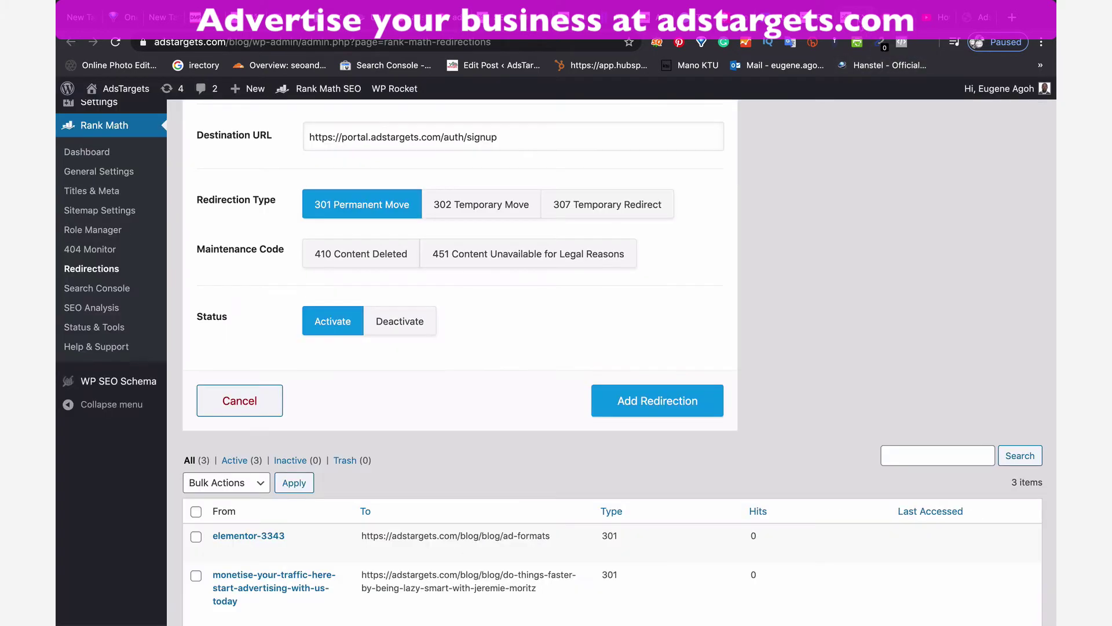
scroll(667, 336, up, 5)
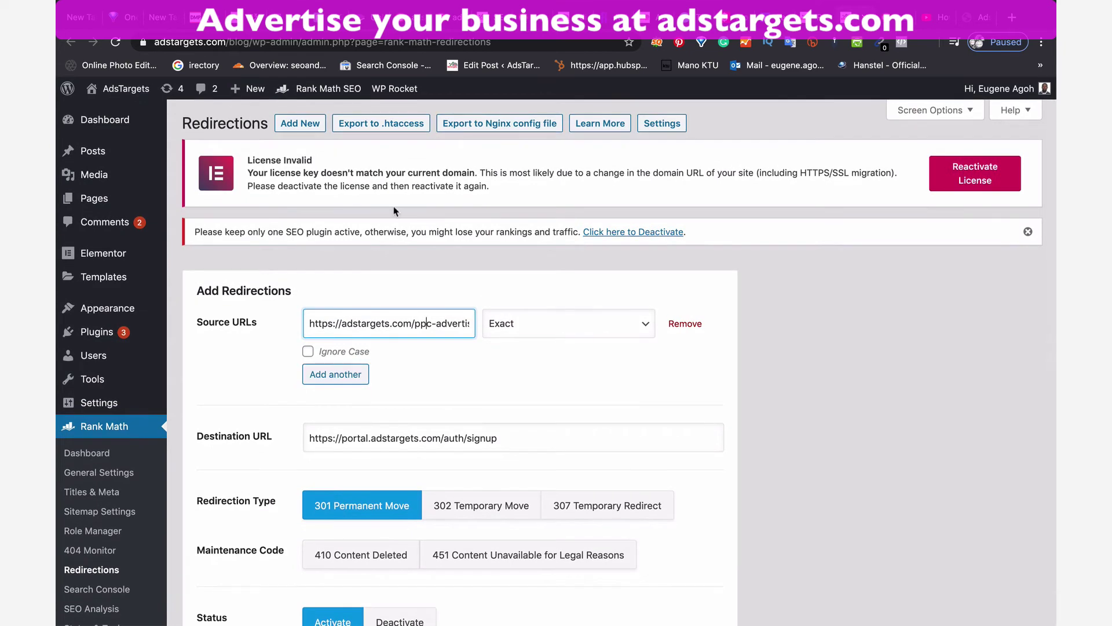
click(305, 126)
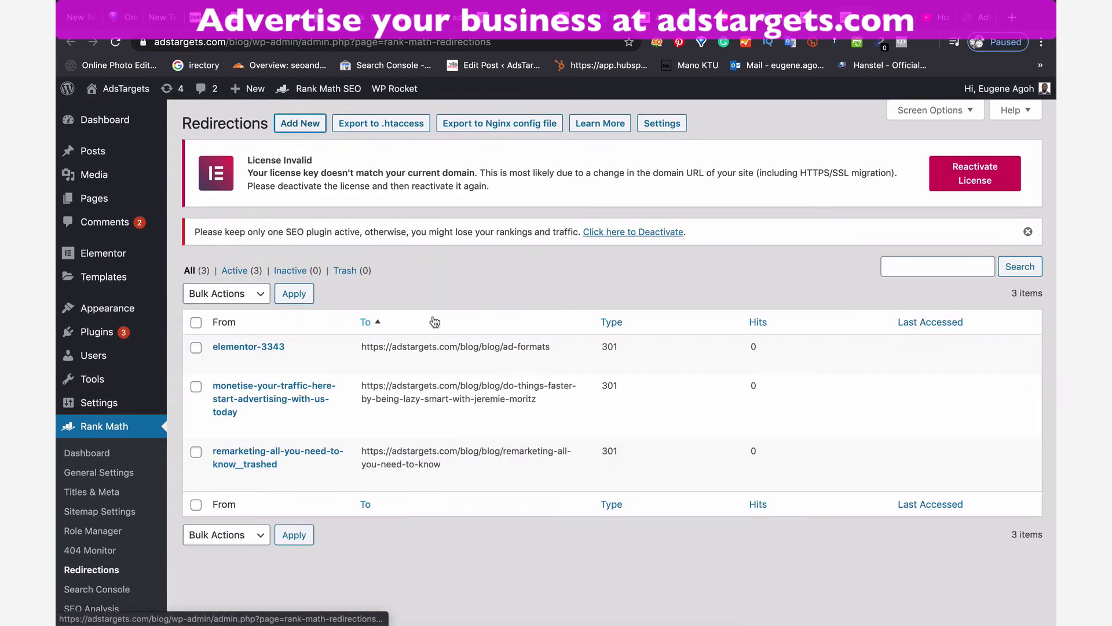
click(313, 127)
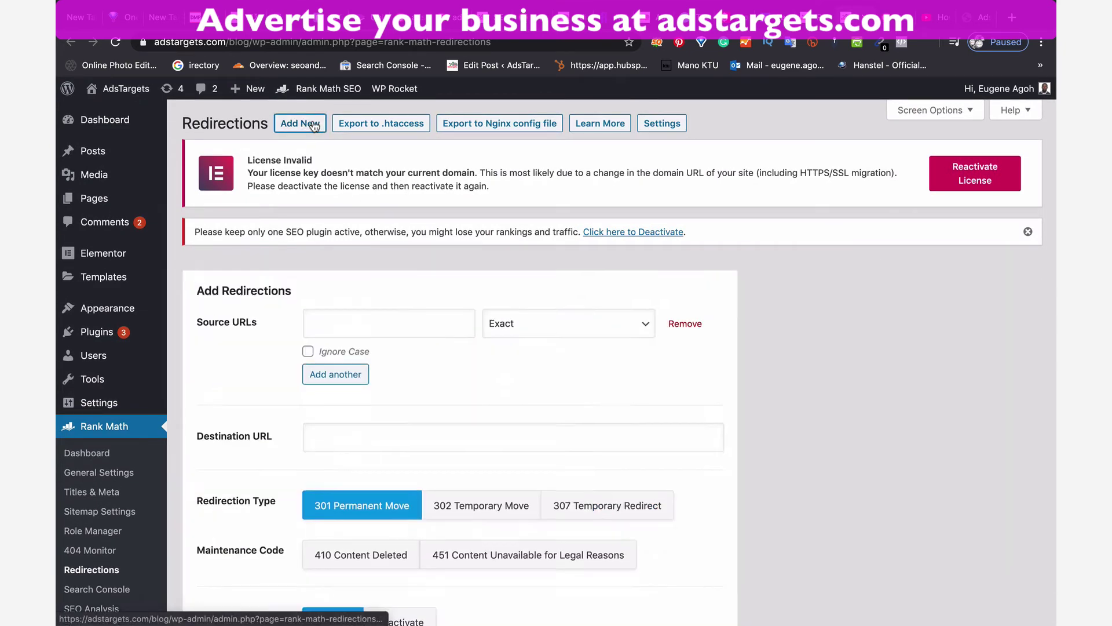
scroll(316, 221, down, 5)
click(365, 168)
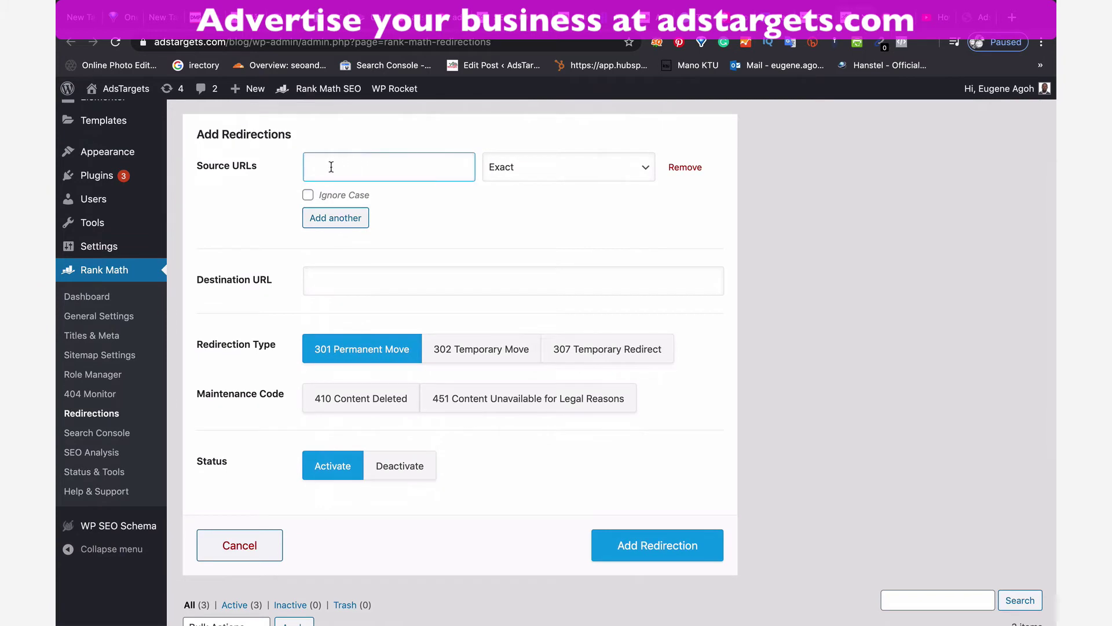
key(super+v)
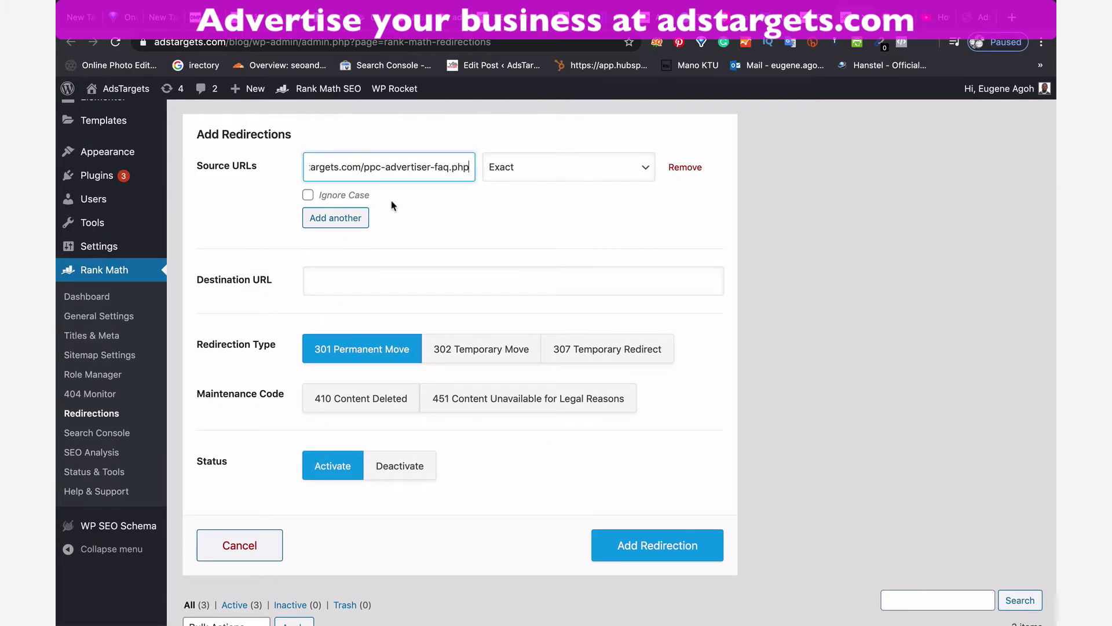
click(450, 276)
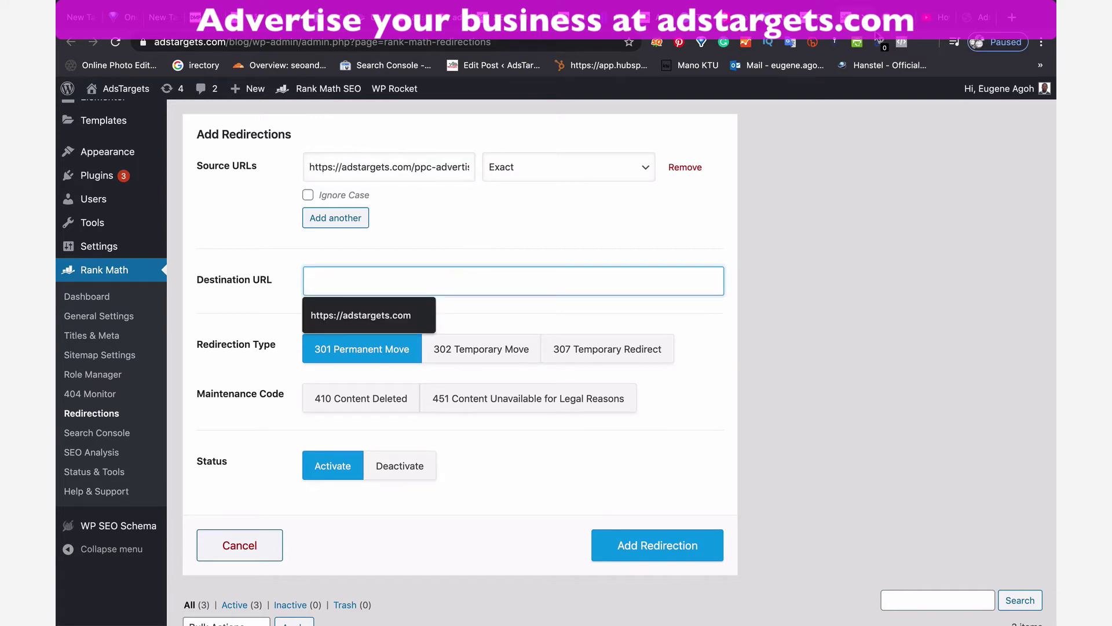
click(974, 19)
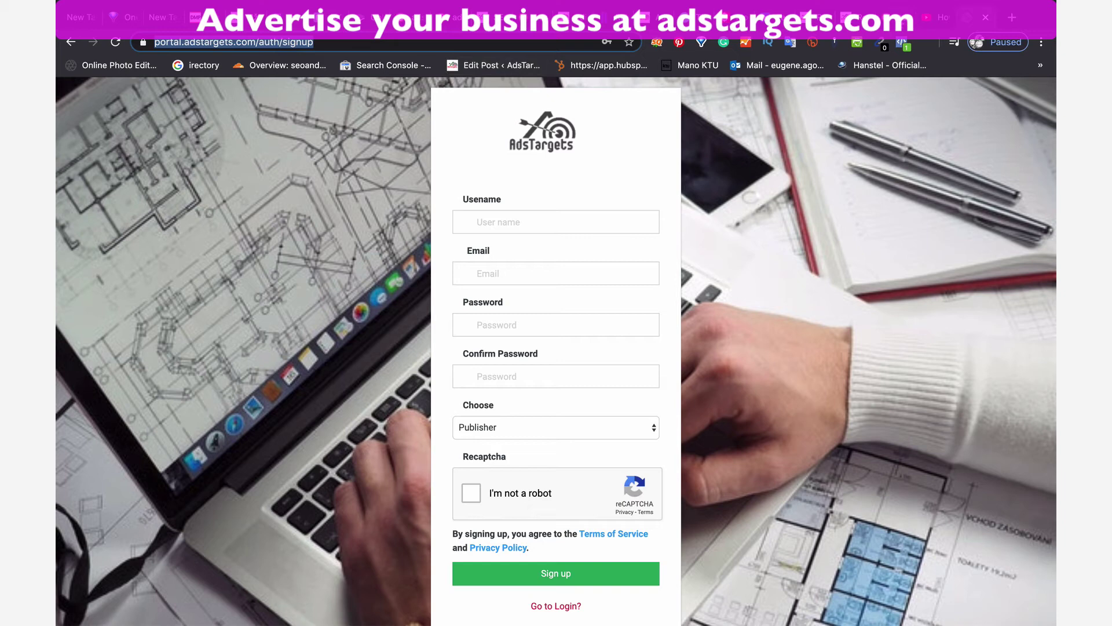
key(ctrl+shift+Tab)
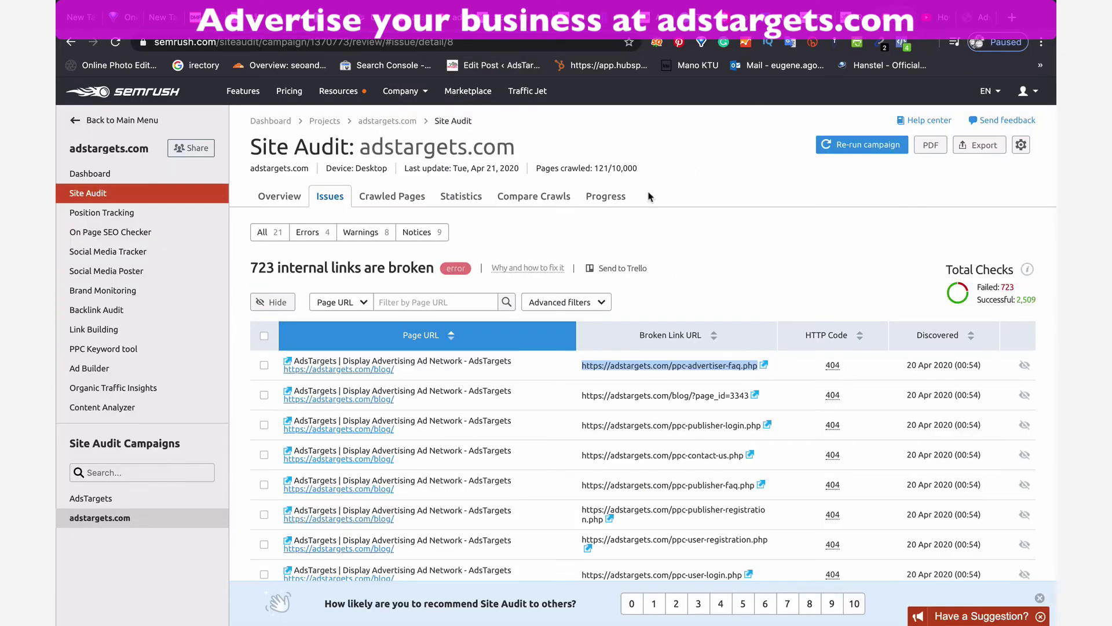
key(ctrl+shift+Tab)
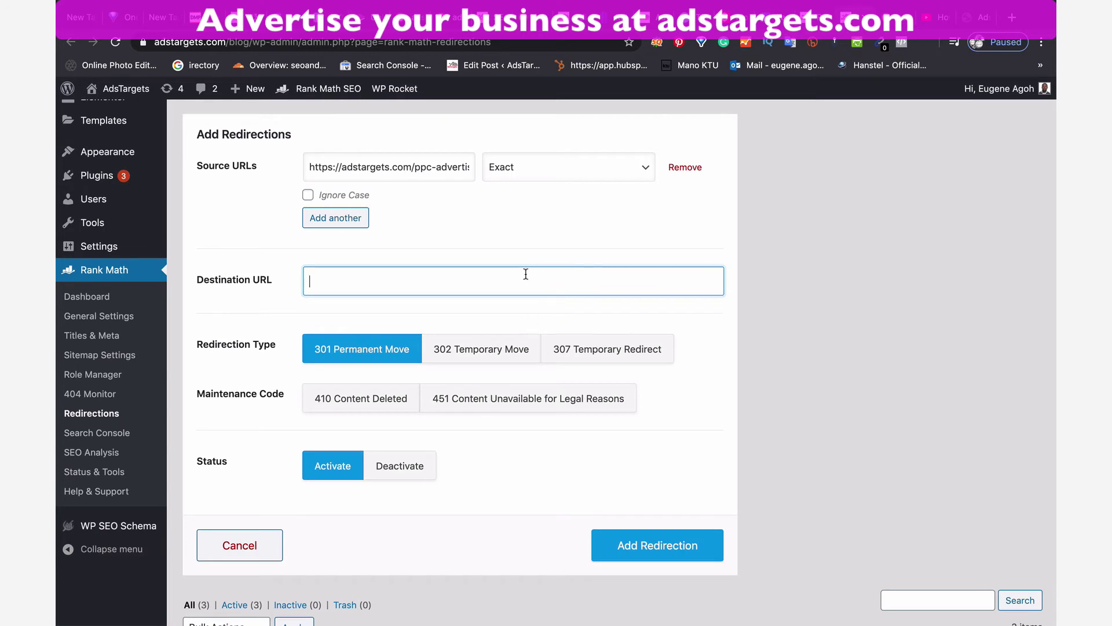
key(ctrl+v)
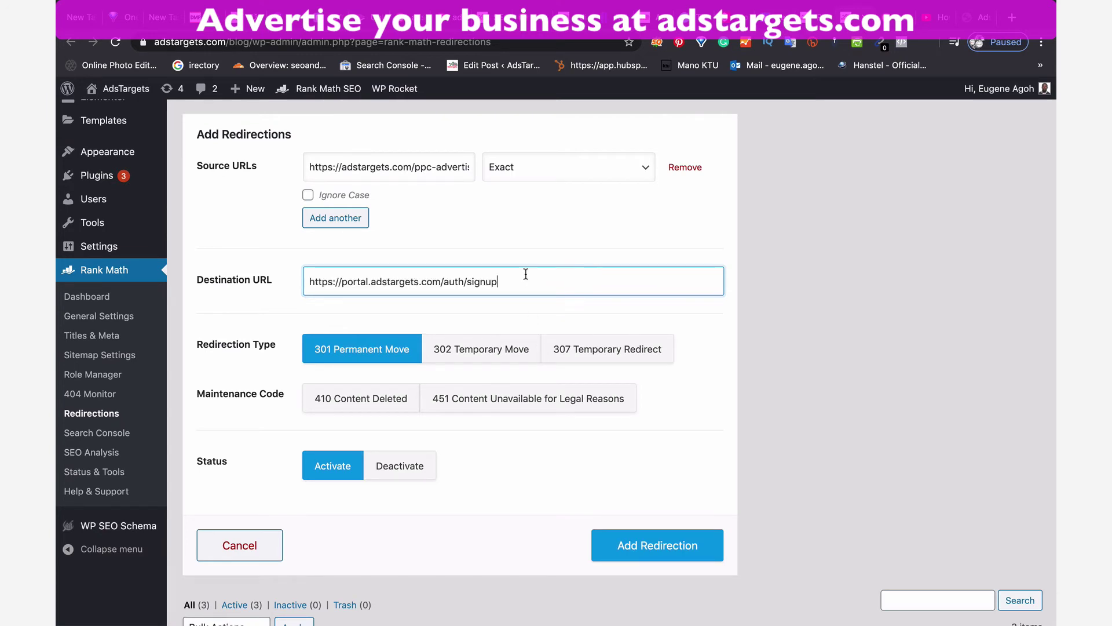
click(660, 544)
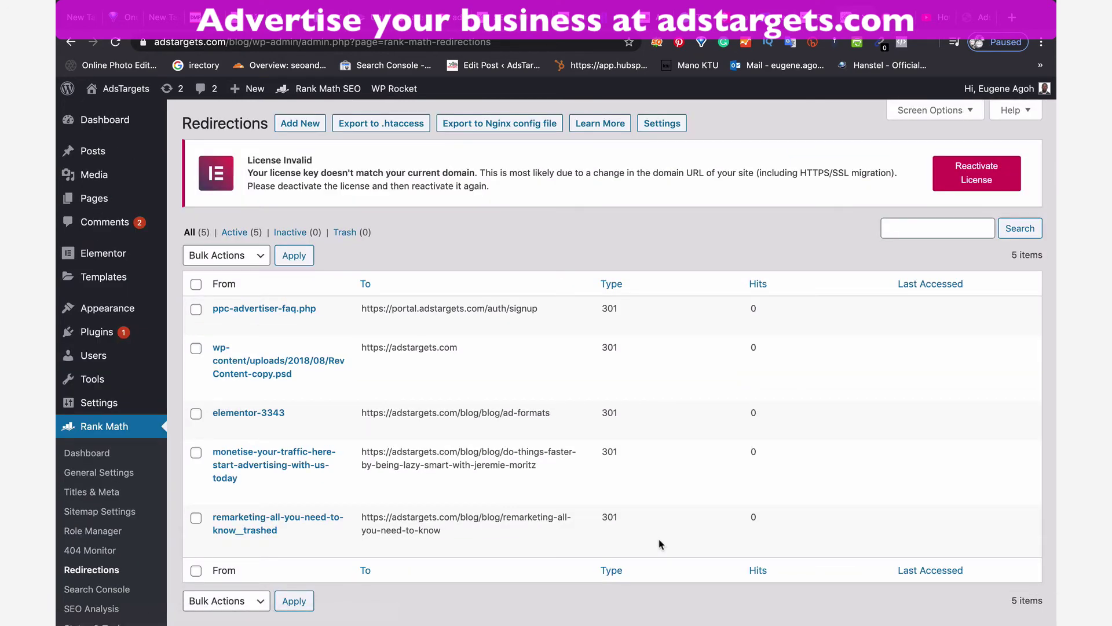
scroll(660, 545, down, 2)
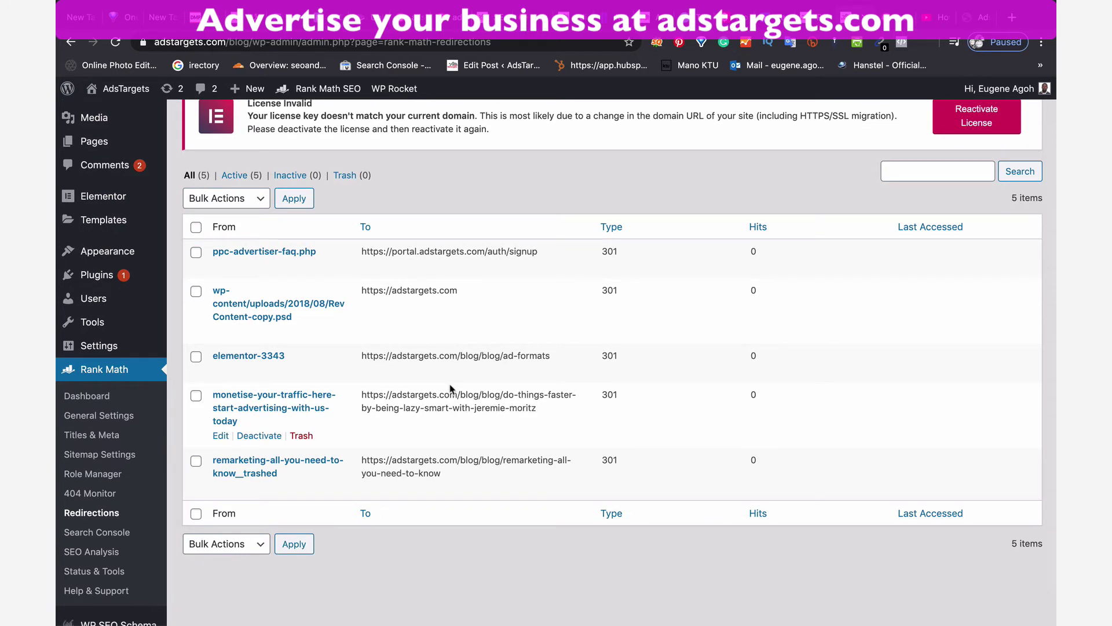
Switch to SEMrush and view page 2 of the broken internal links.
mouse_move(281, 258)
click(896, 18)
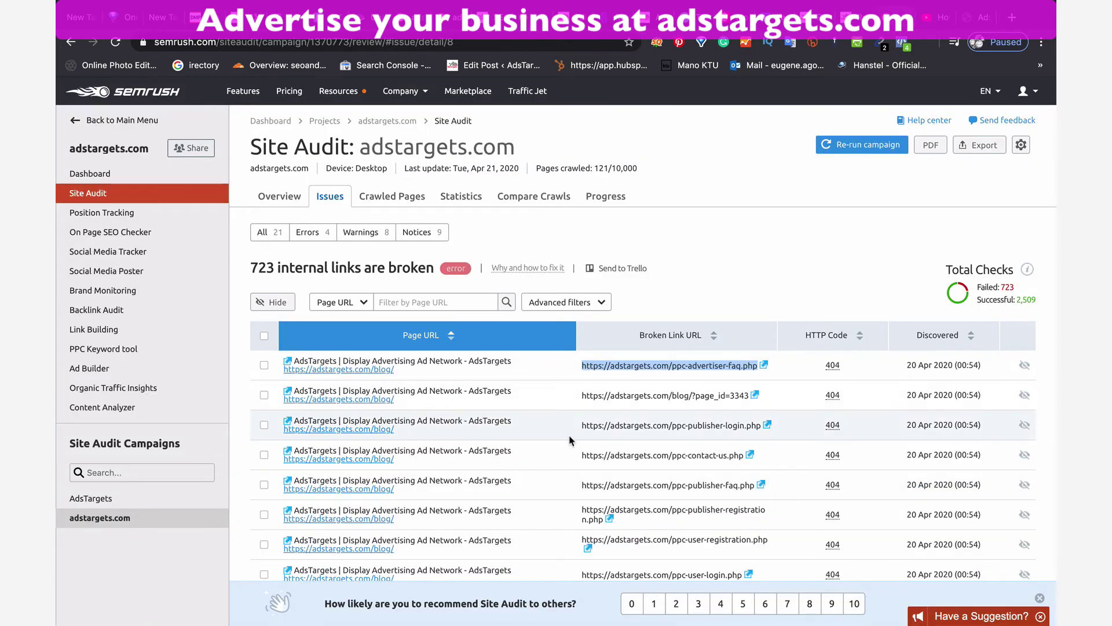
scroll(570, 440, down, 2)
scroll(569, 440, up, 2)
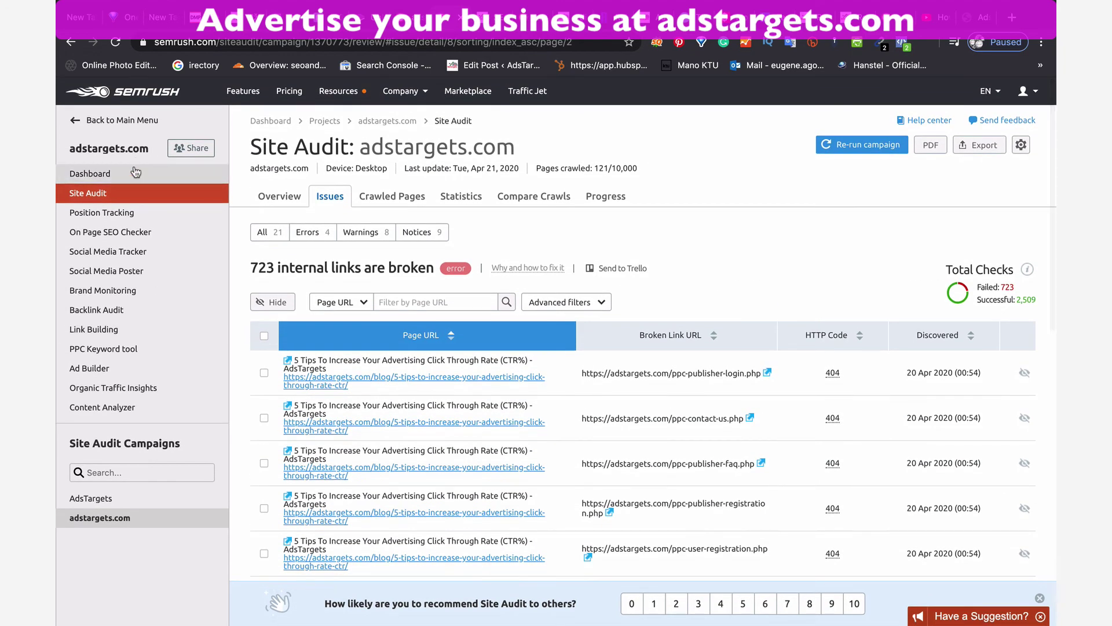
Go to the SEMrush Dashboard and scroll to the AdsTargets Site Audit widget.
click(155, 93)
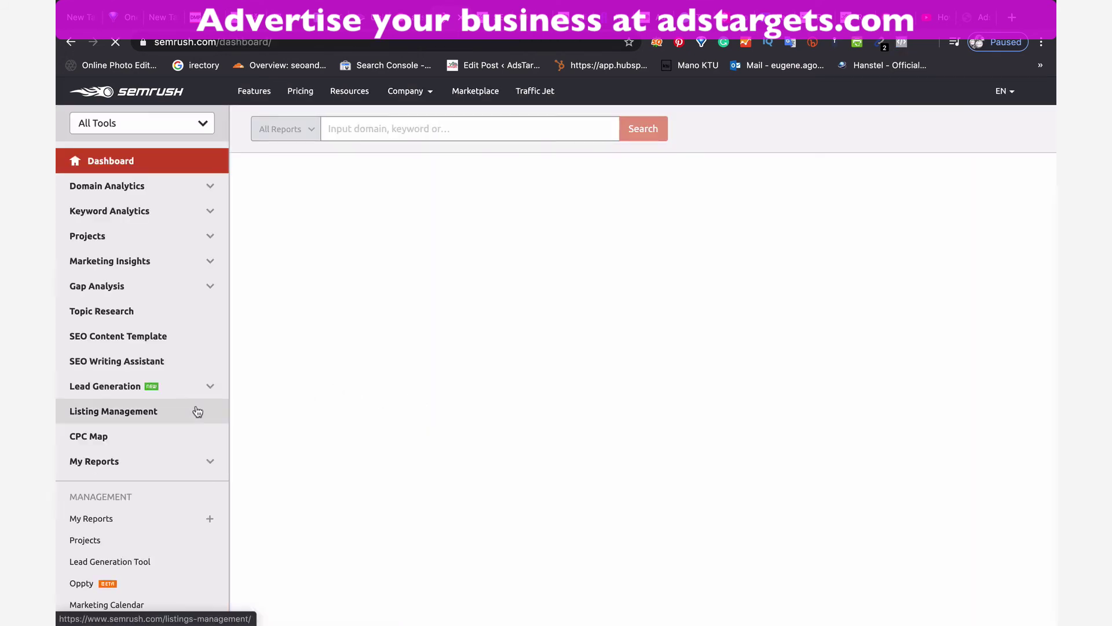
scroll(138, 376, down, 2)
scroll(137, 376, down, 4)
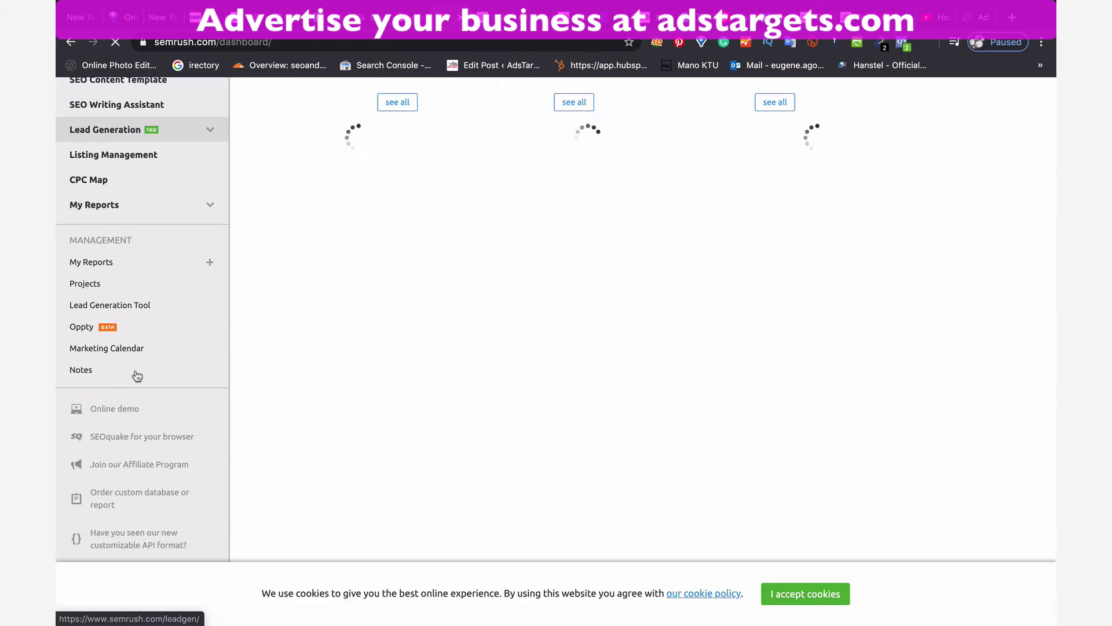
scroll(137, 376, down, 6)
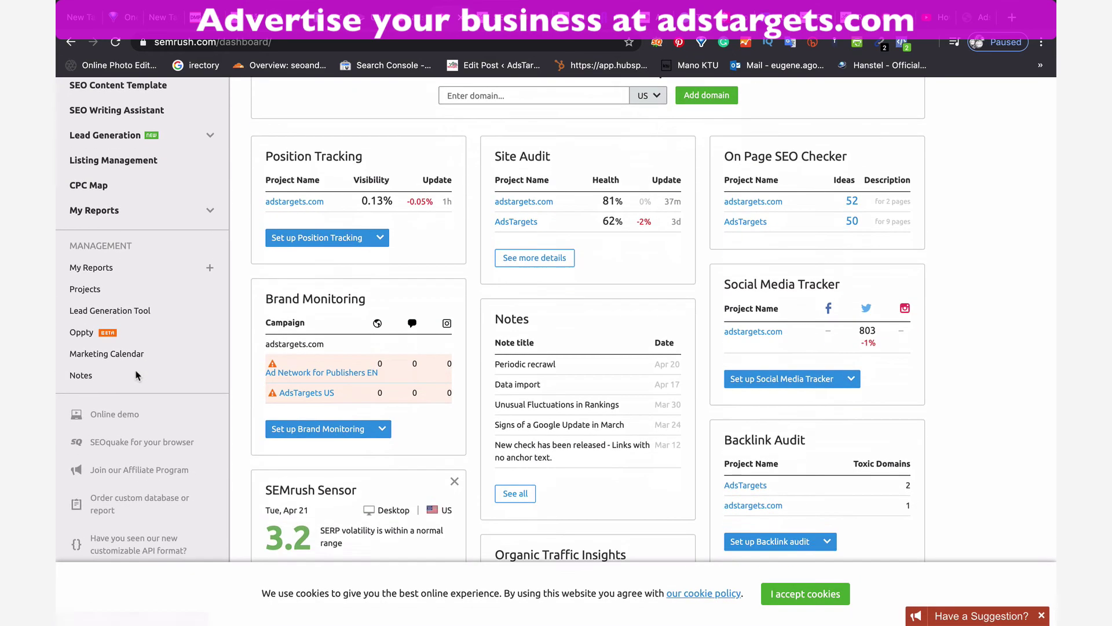
scroll(137, 377, down, 3)
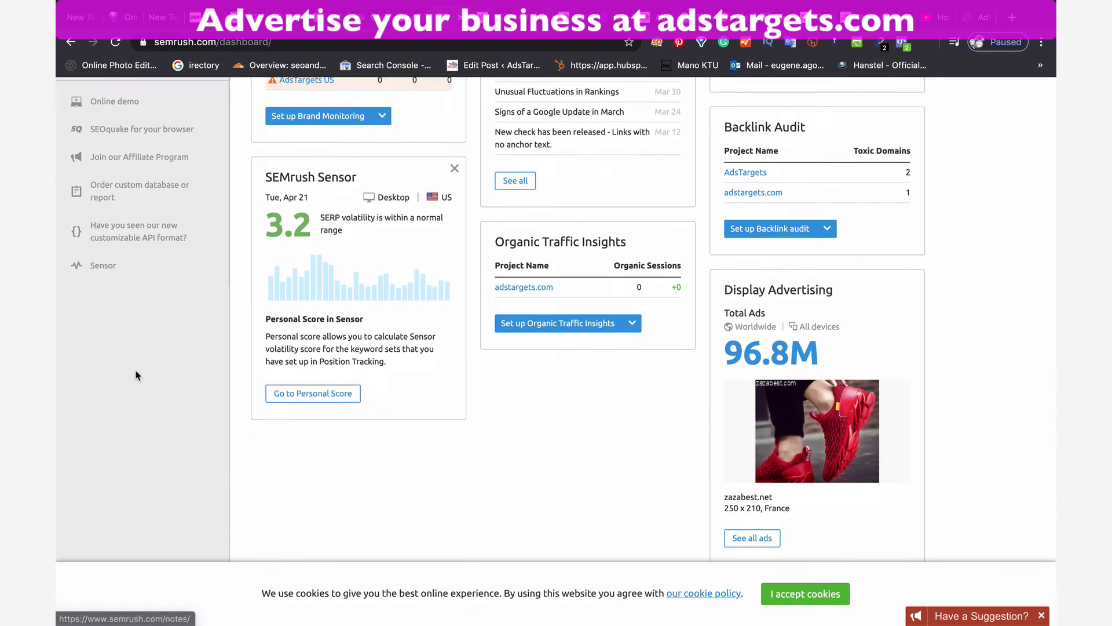
scroll(138, 376, up, 3)
scroll(137, 376, up, 6)
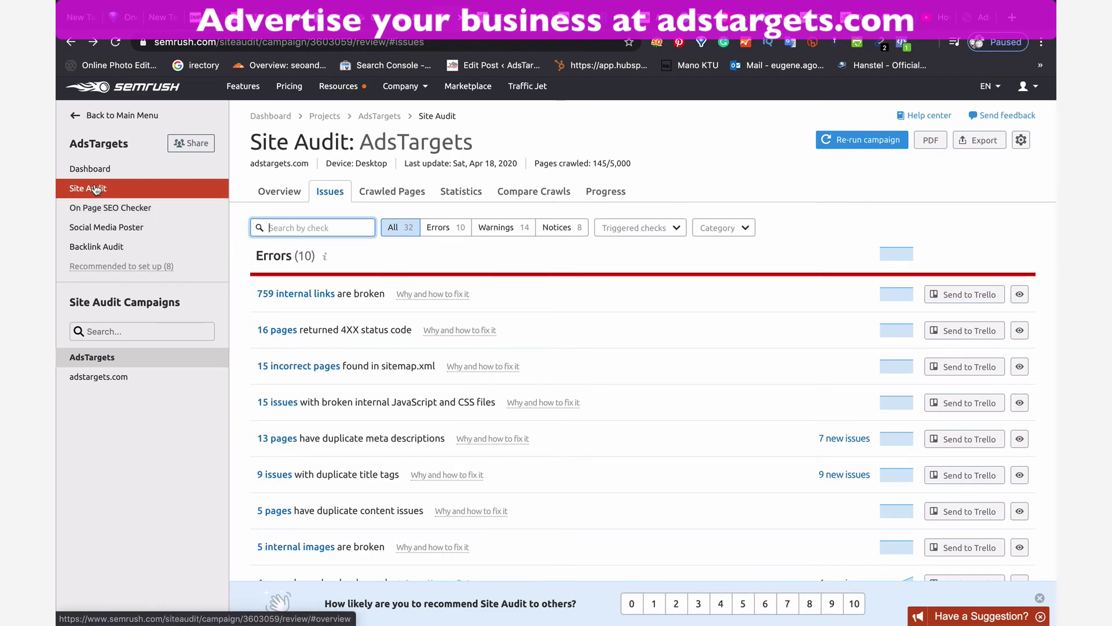
click(95, 189)
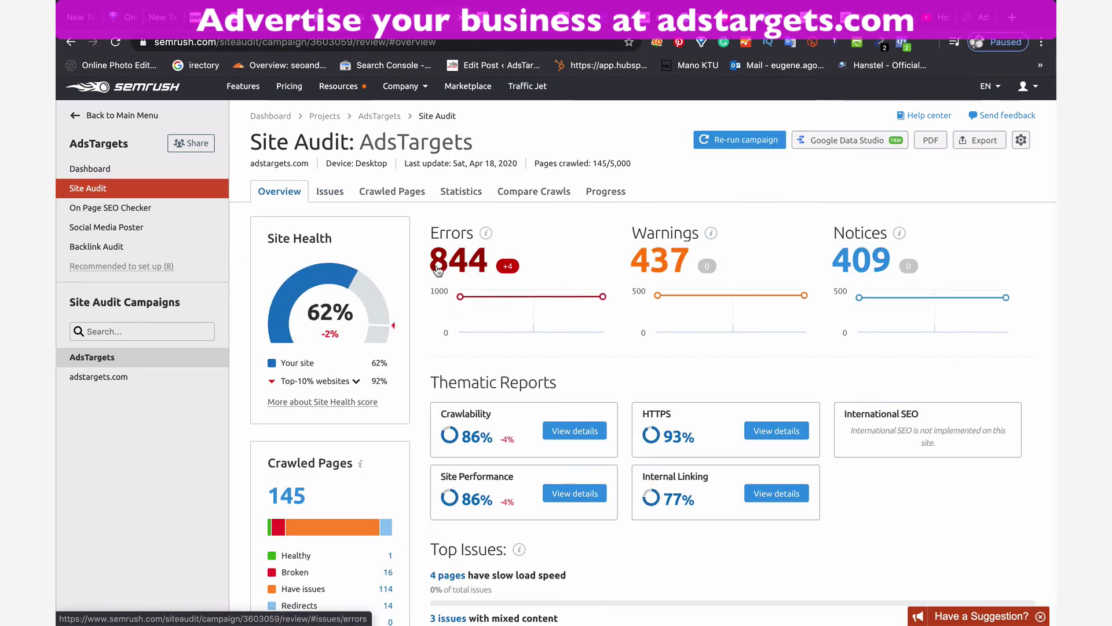
scroll(462, 369, down, 5)
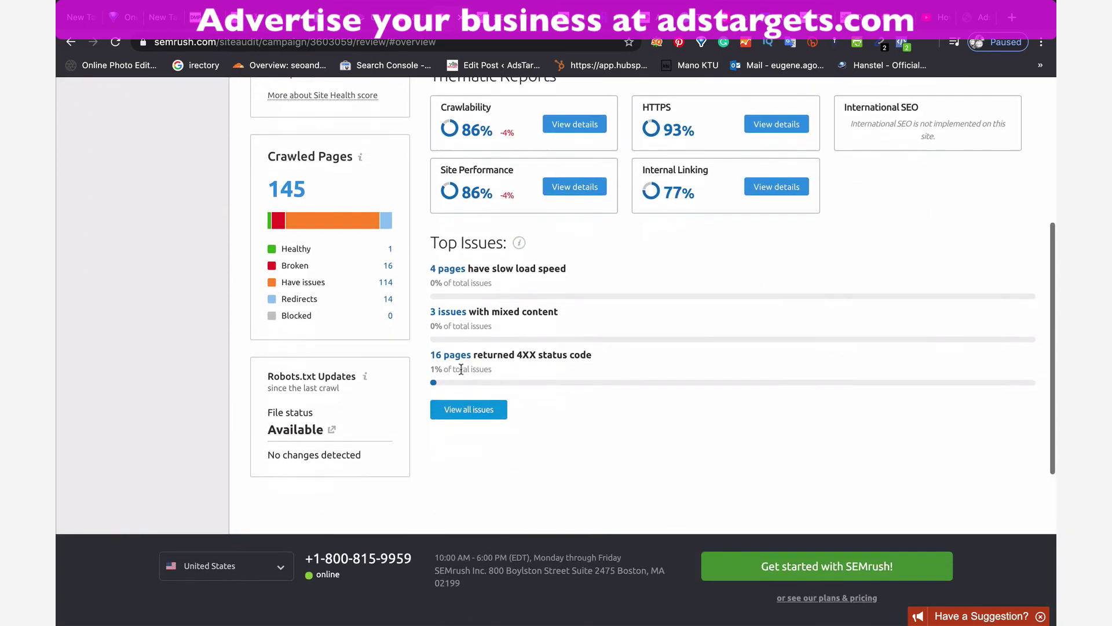
scroll(461, 369, up, 6)
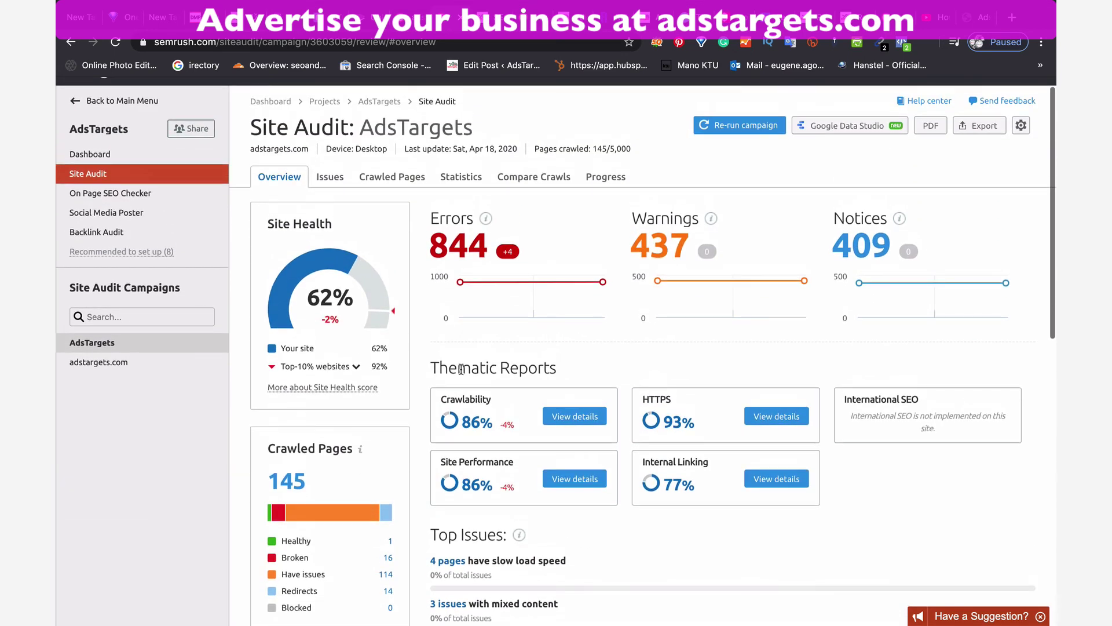
click(336, 181)
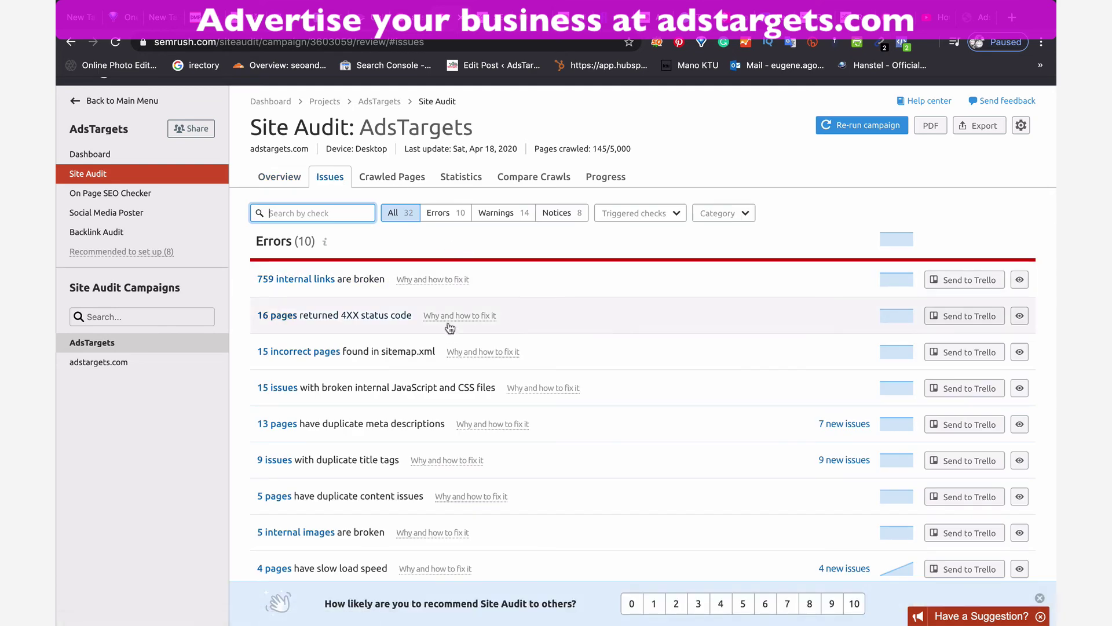
scroll(450, 325, down, 2)
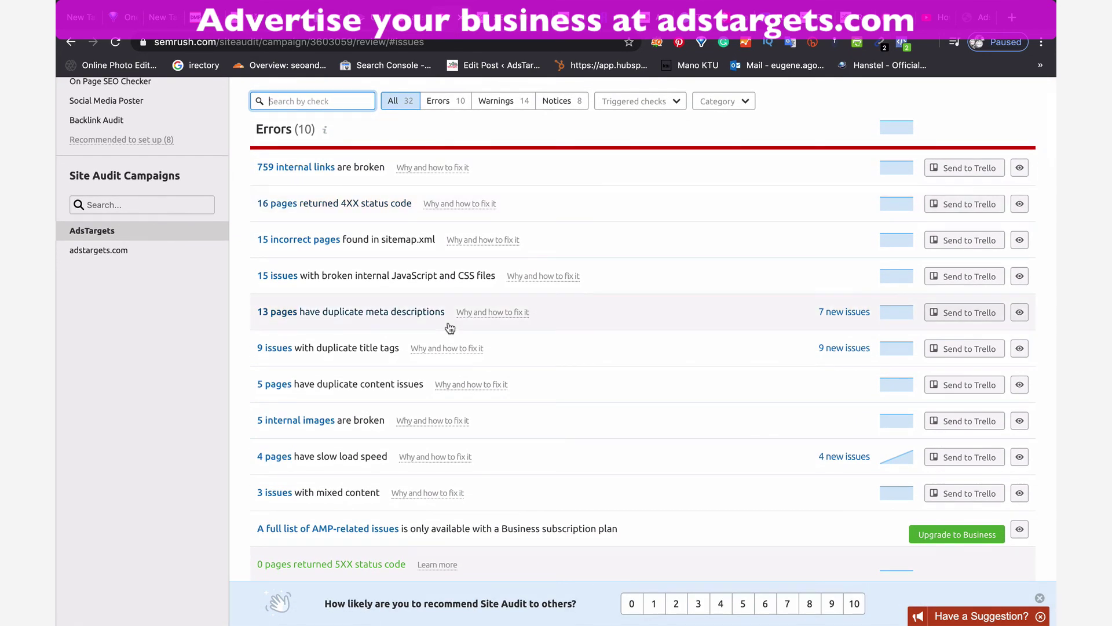
Open the 759 broken internal links error and scroll through its 404 entries.
click(332, 168)
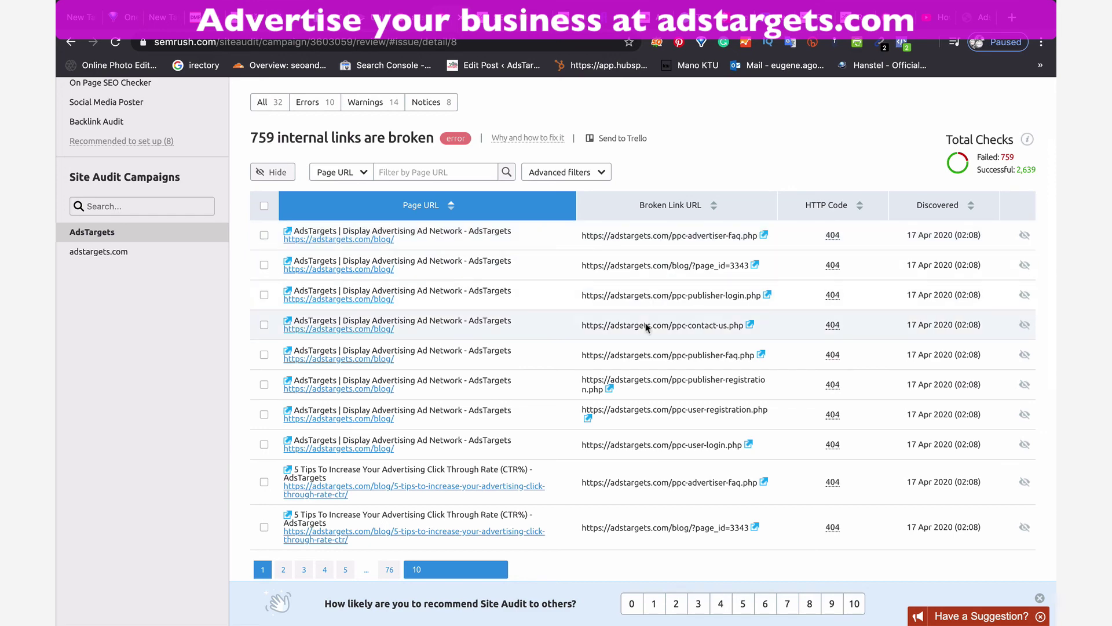
scroll(642, 329, down, 3)
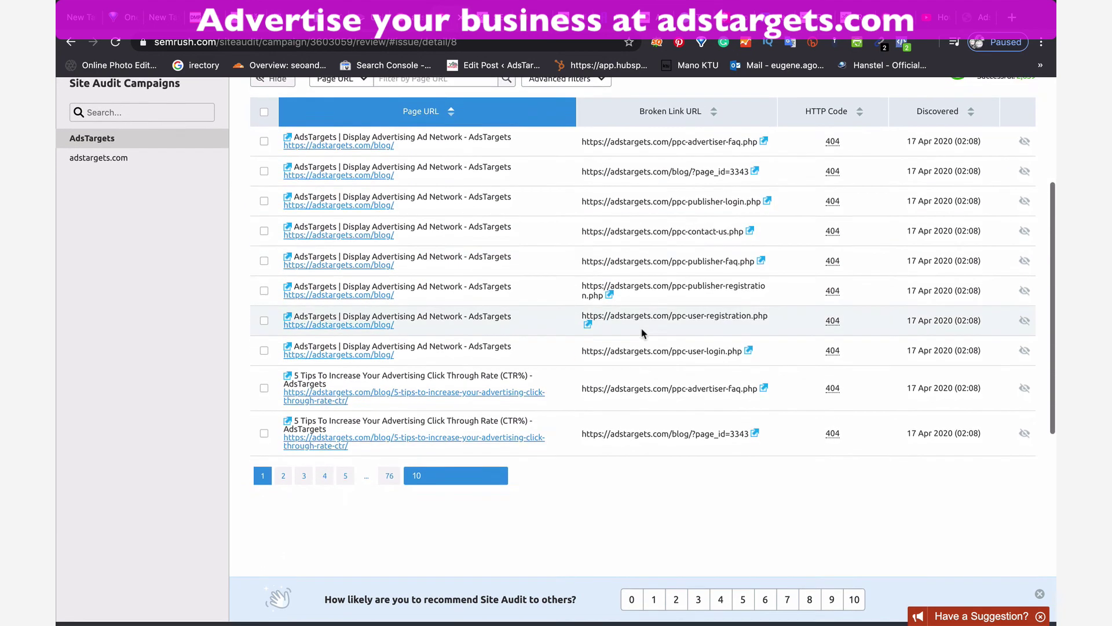
scroll(642, 333, up, 3)
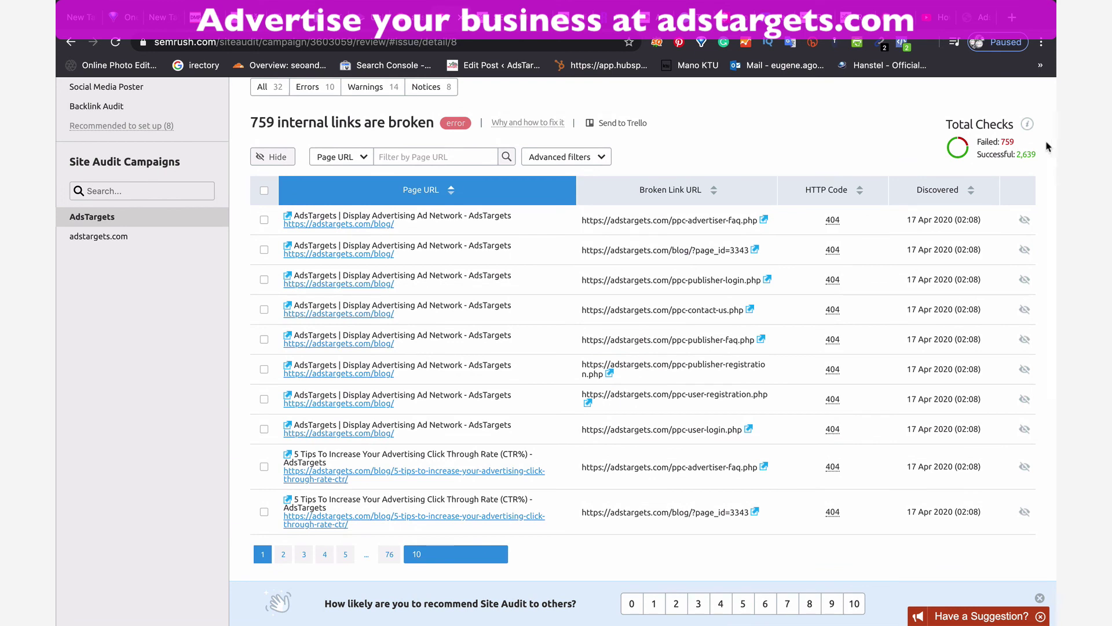
mouse_move(1027, 143)
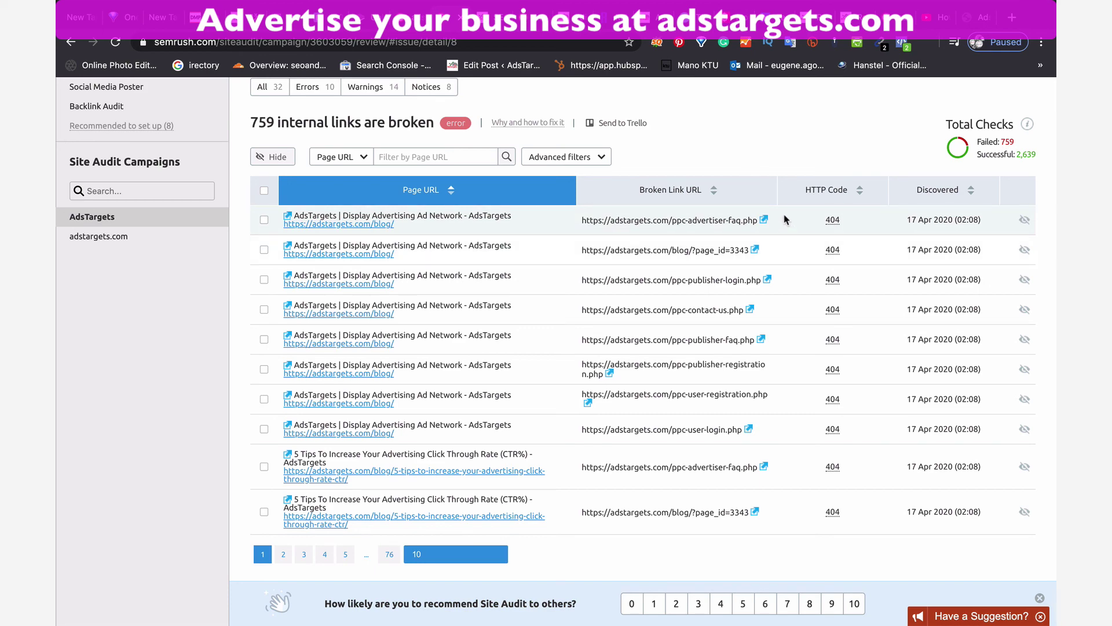
Go back to Rank Math's Redirections list showing the five 301 redirects, scrolled to the top.
mouse_move(929, 4)
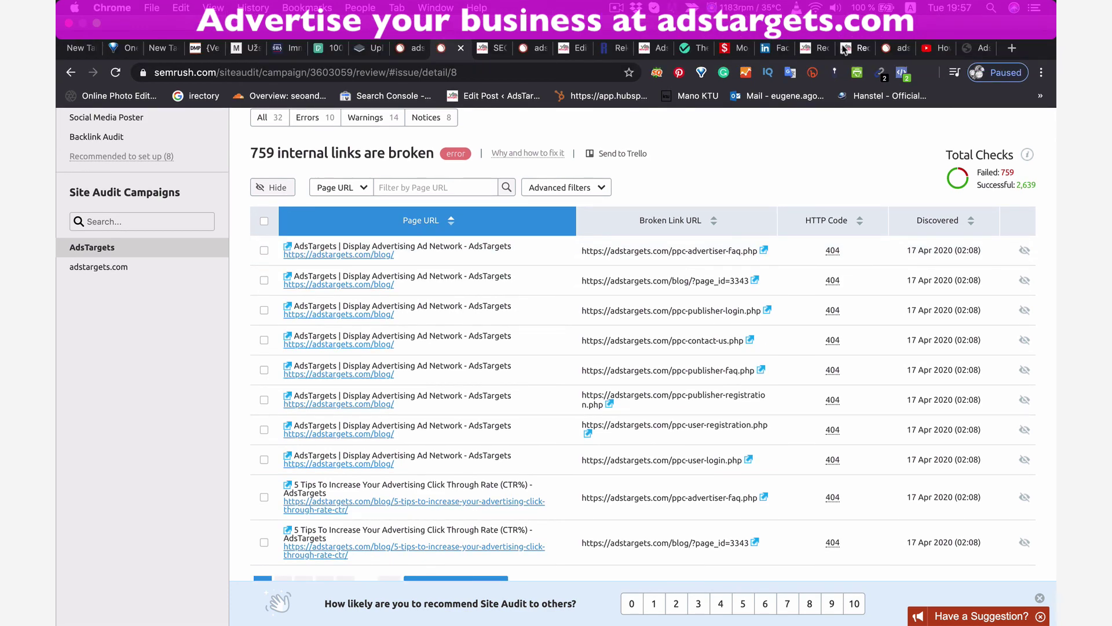
click(848, 50)
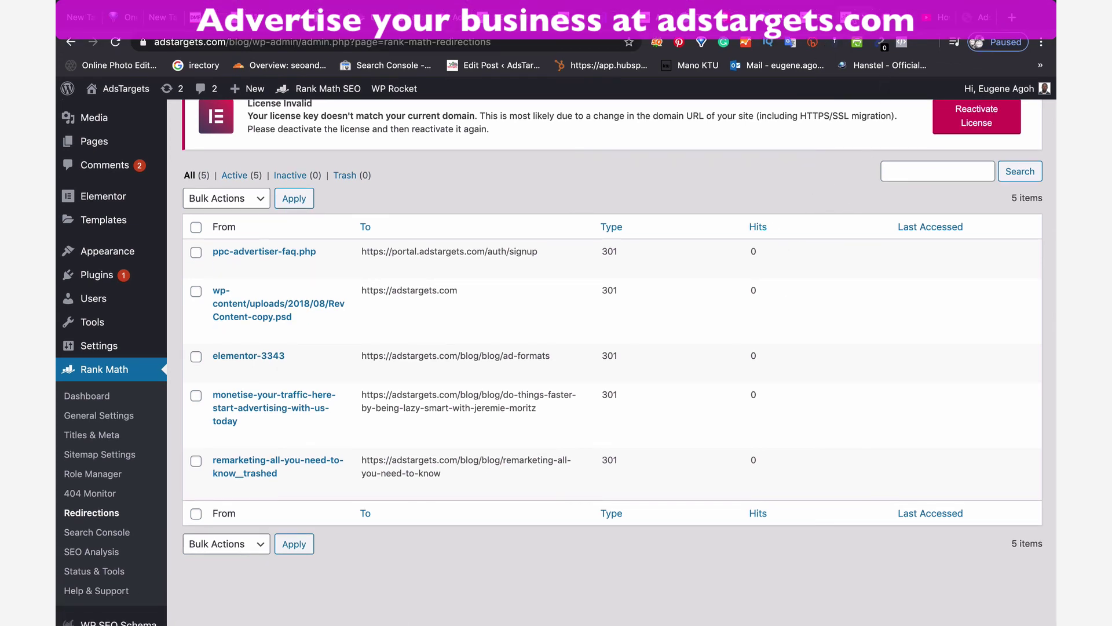
scroll(765, 355, up, 2)
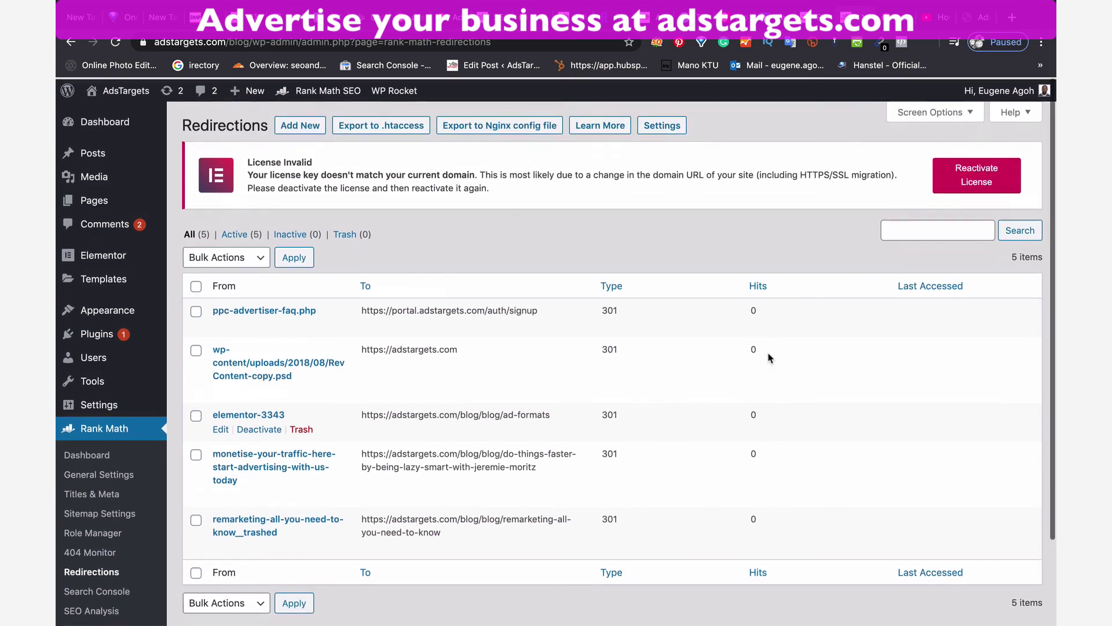